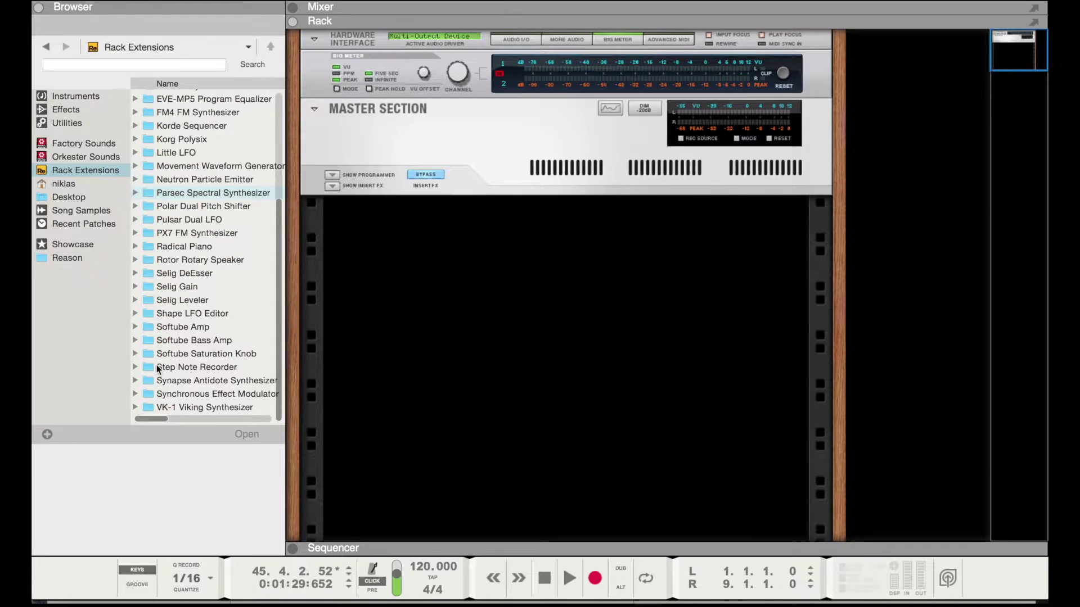
- Browse Step Note Recorder > Combinator Patches > Starters and drag Subtractor Starter.cmb toward the rack
double_click(157, 366)
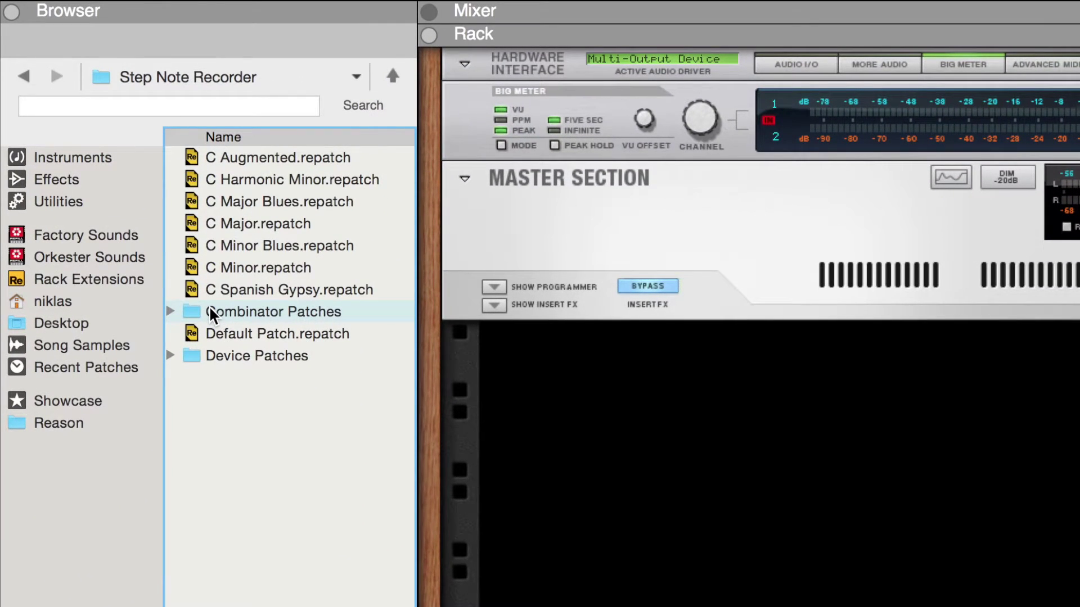
double_click(160, 188)
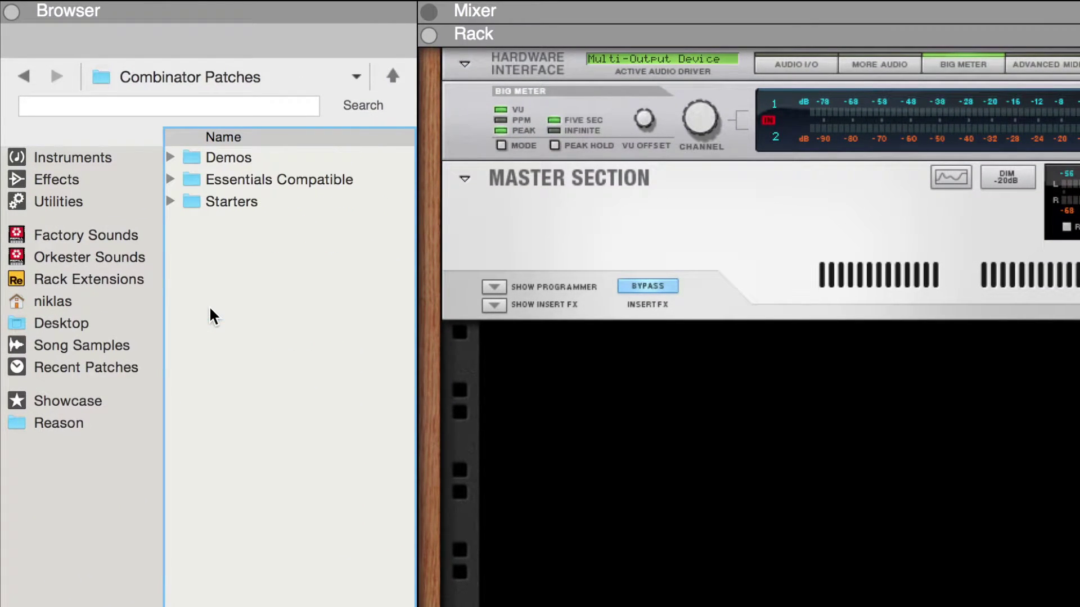
double_click(204, 209)
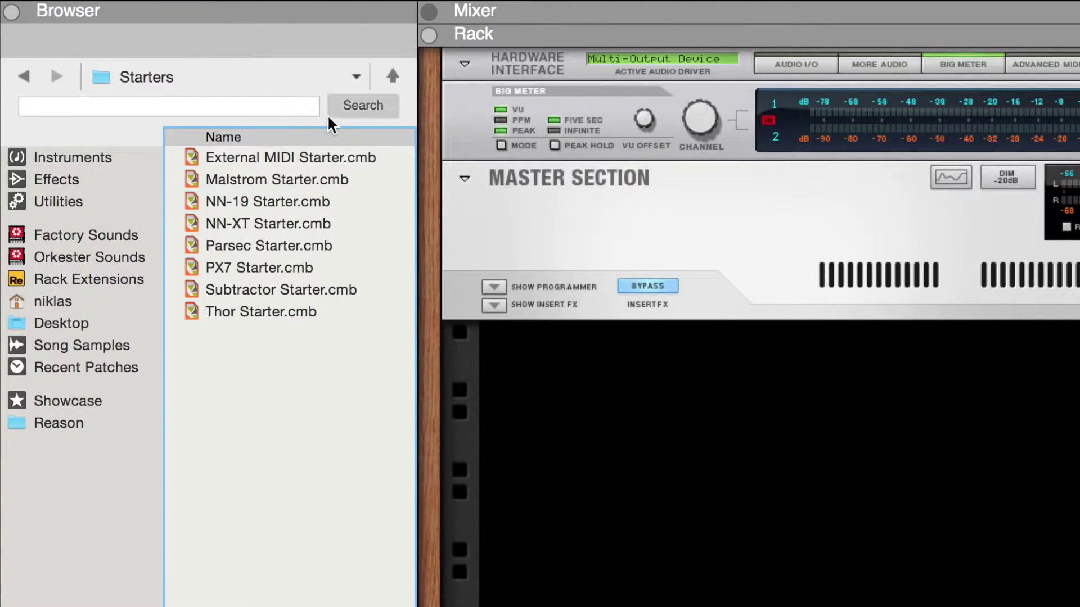
click(223, 291)
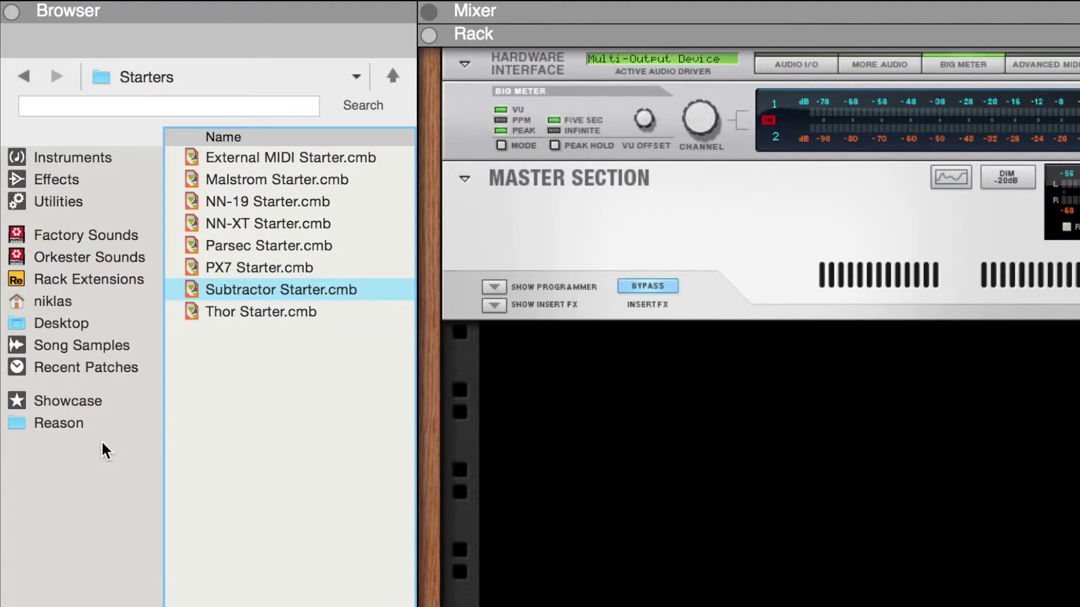
mouse_move(203, 294)
mouse_down()
mouse_move(385, 363)
mouse_move(674, 449)
mouse_move(667, 457)
mouse_up()
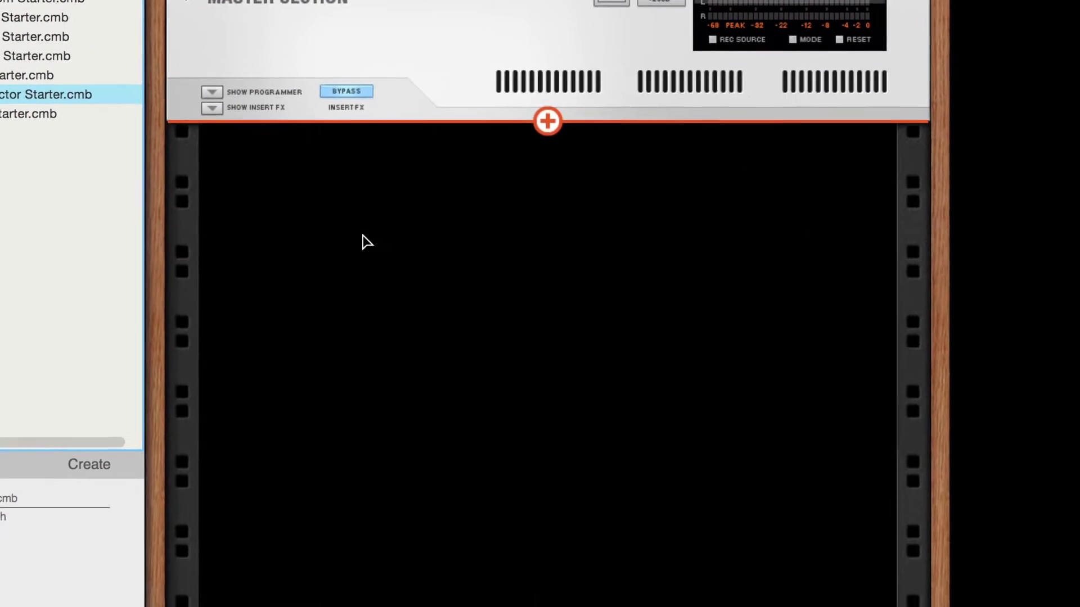
- Drop the Subtractor Starter combi into the rack, show its devices, and inspect the back-panel cabling
drag(368, 242, 365, 240)
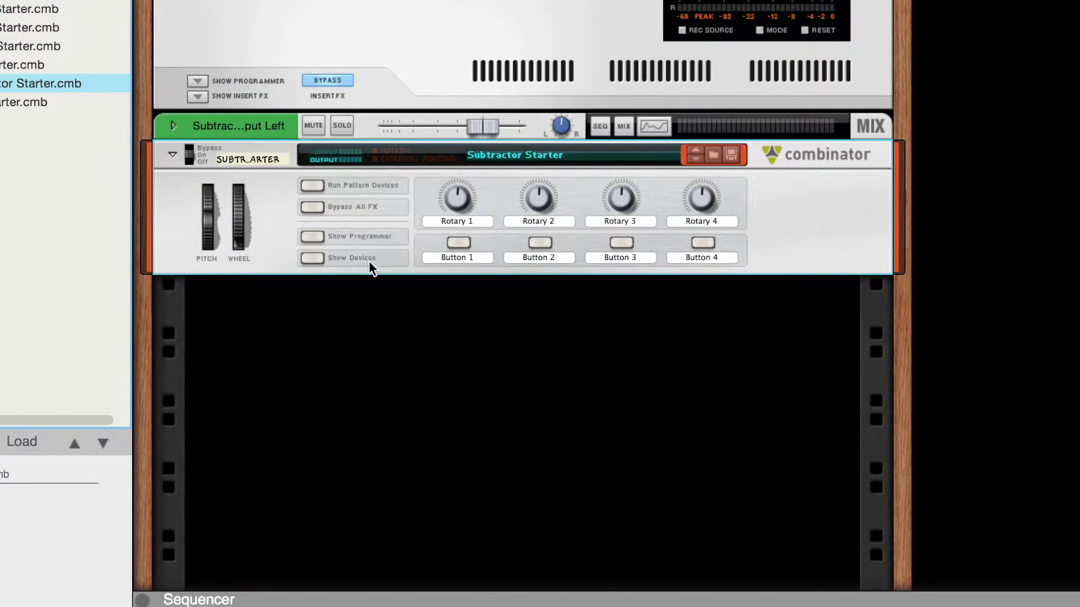
click(319, 258)
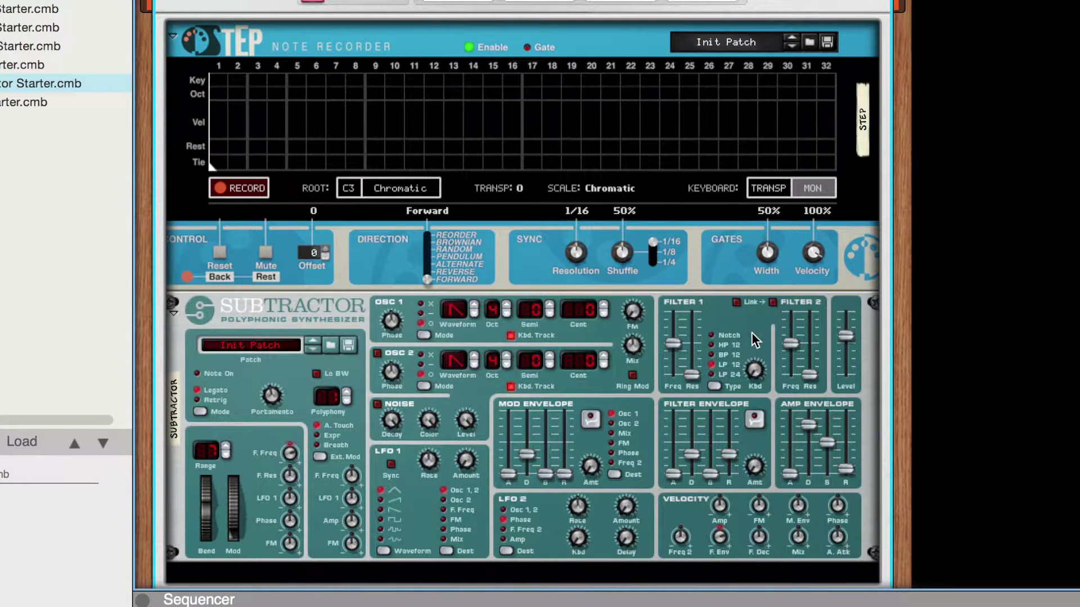
key(Tab)
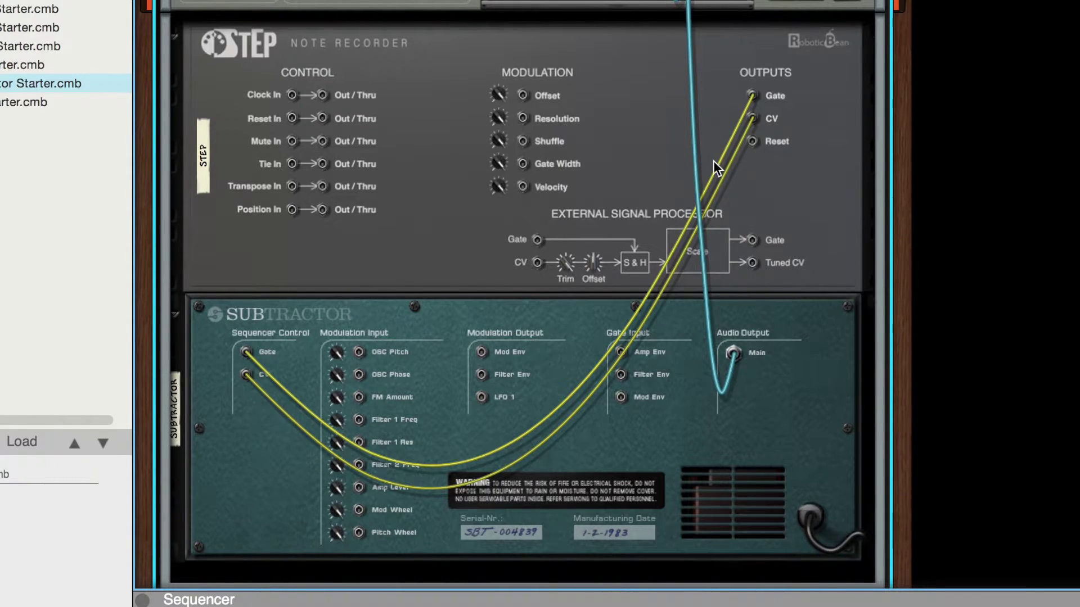
key(Tab)
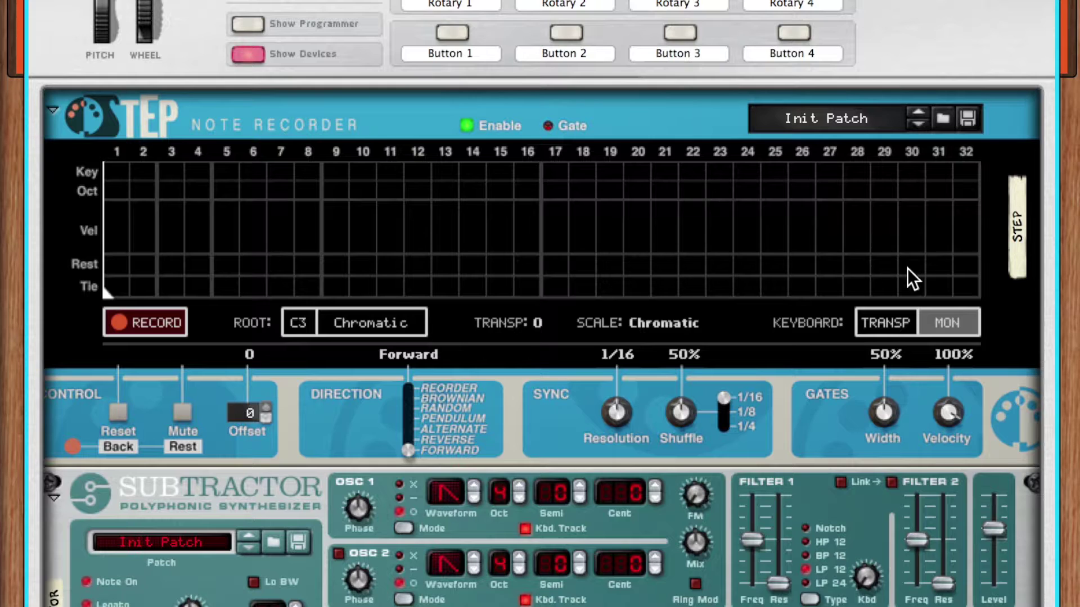
- Arm step recording and enter steps 1–6 (C2, C2, D2, D#2, C2), backing out a wrong E2
click(940, 319)
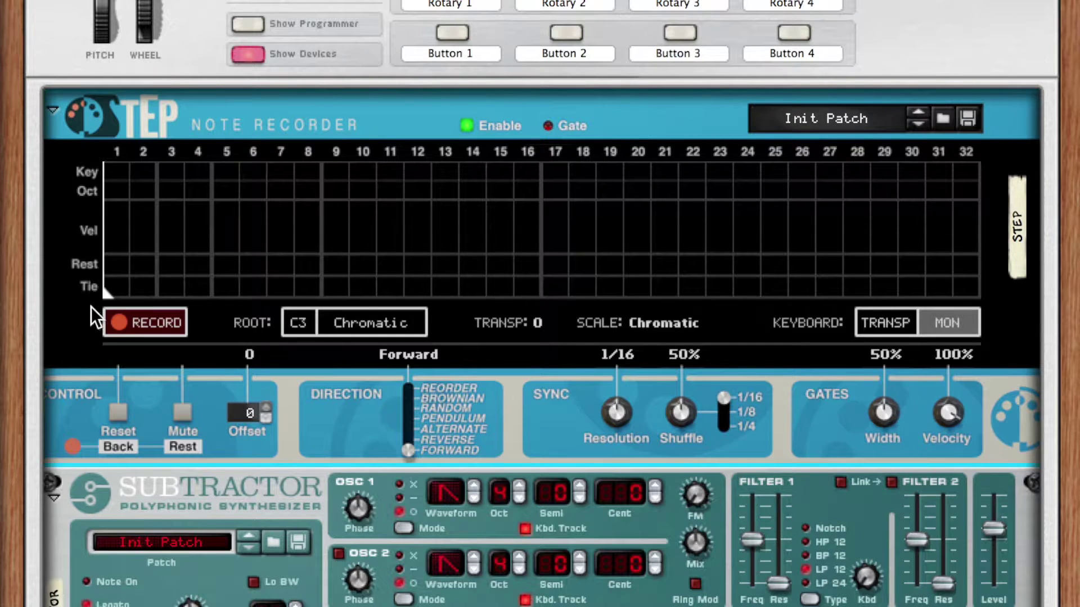
click(164, 321)
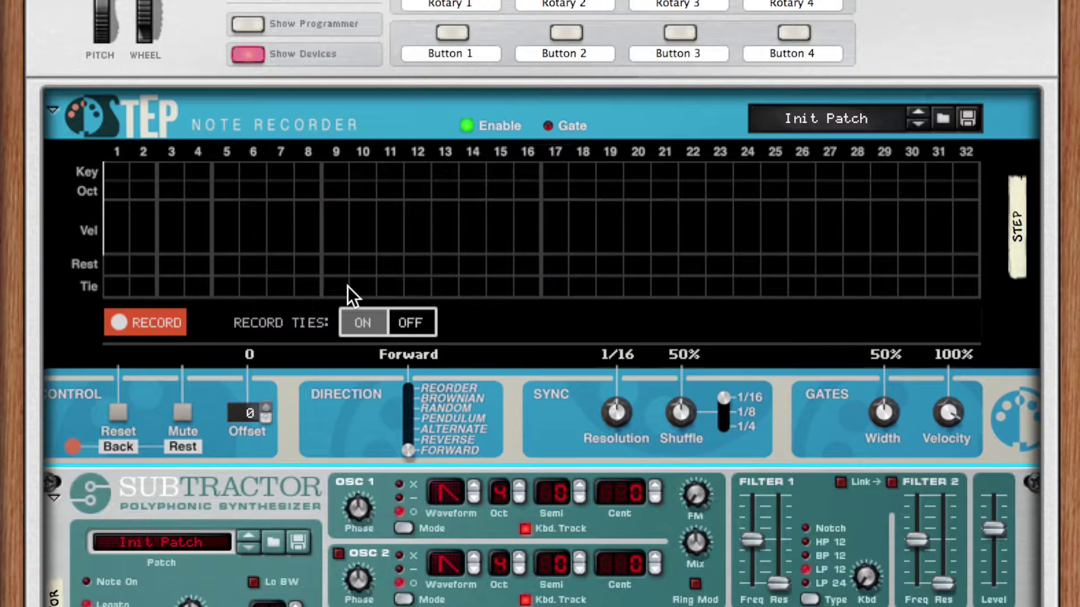
key(a)
key(a)
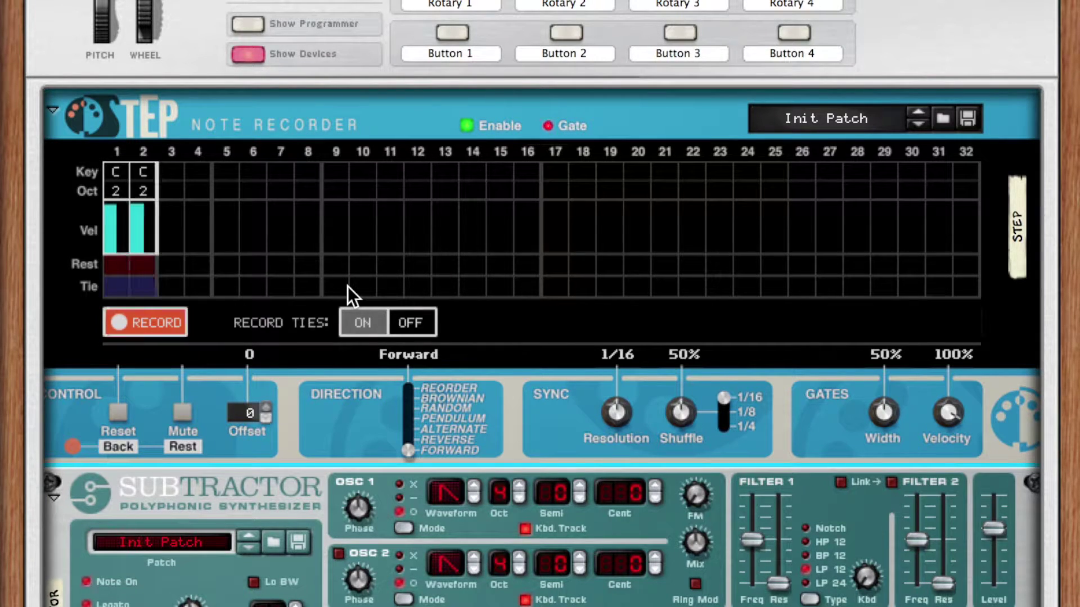
key(s)
key(a)
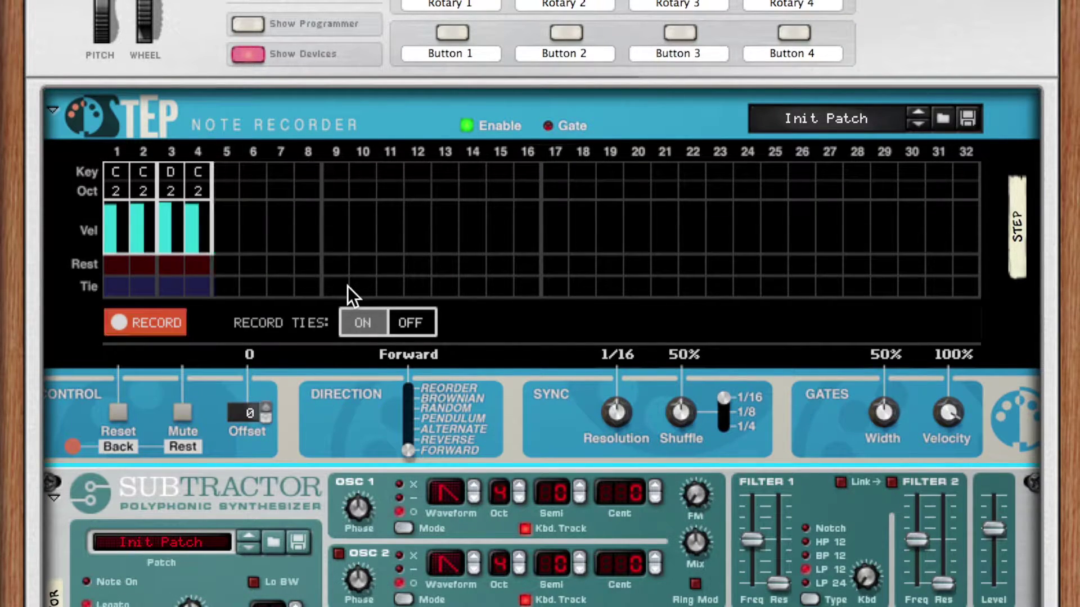
key(d)
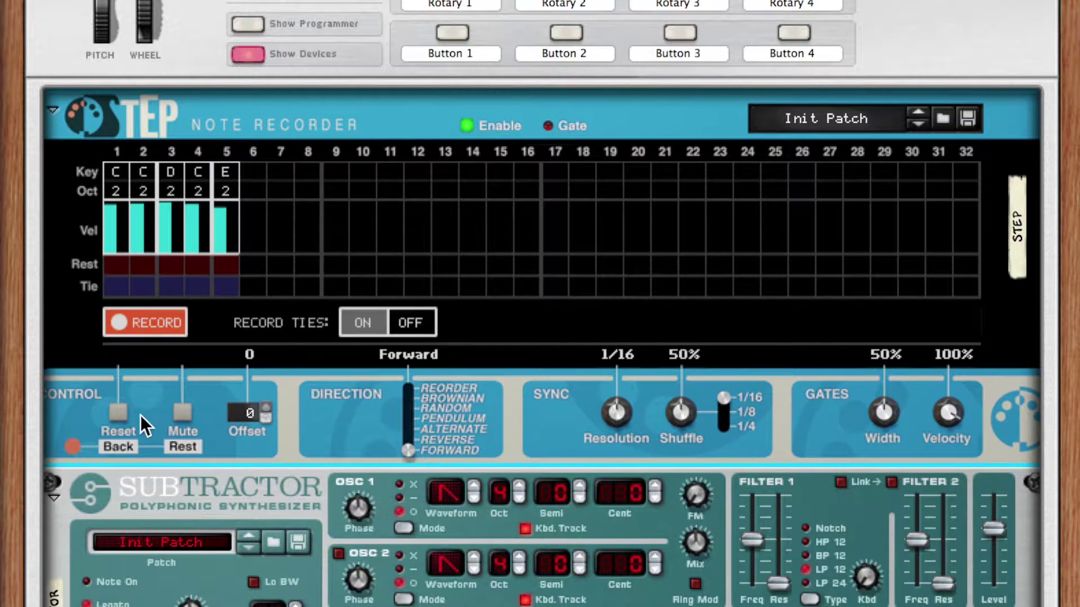
click(118, 413)
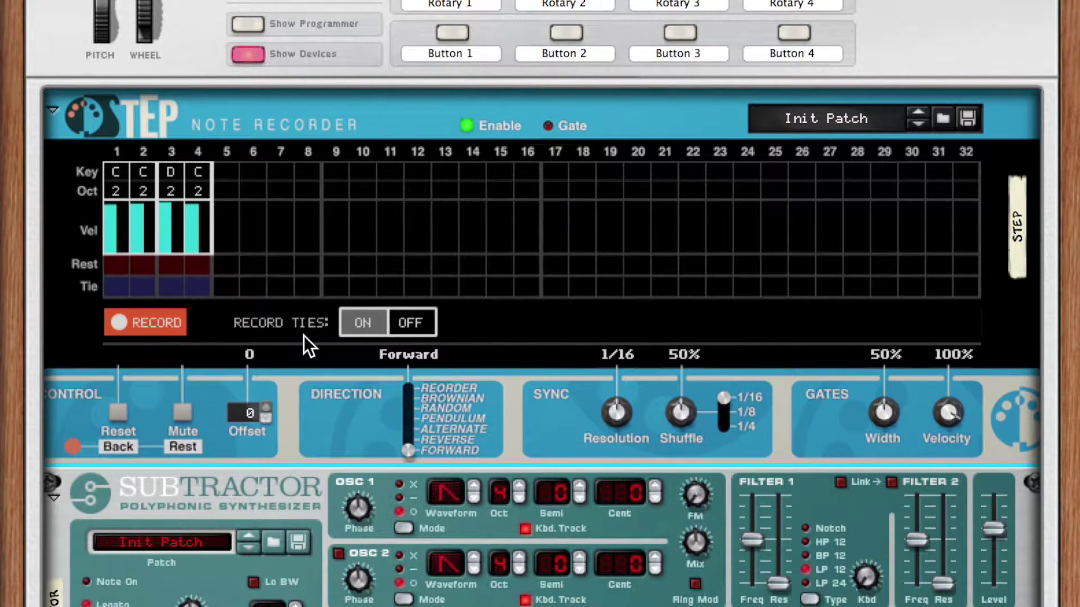
key(e)
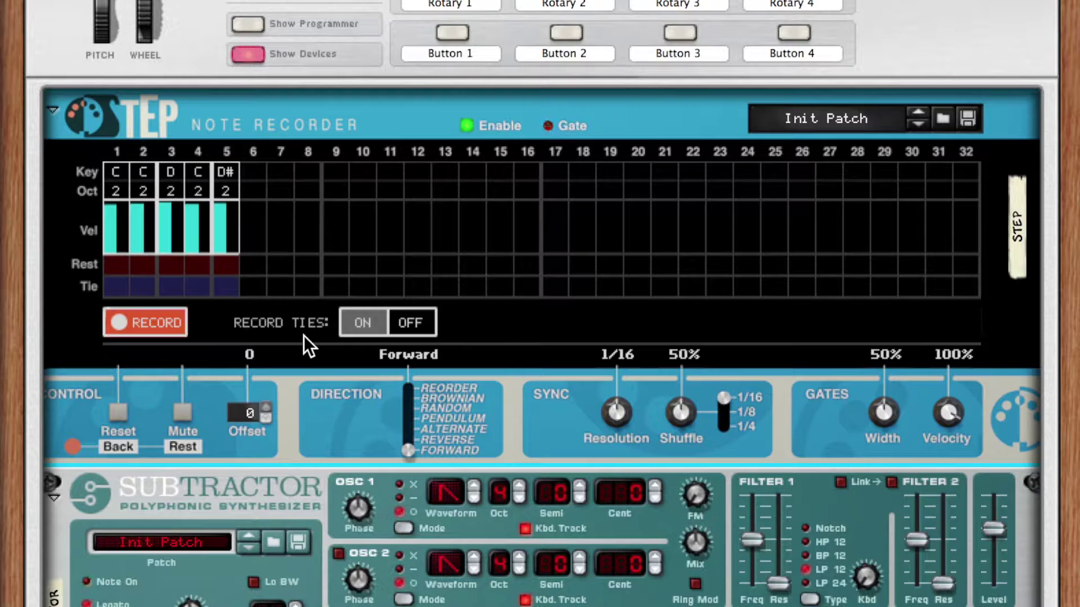
key(a)
- Enter the remaining steps: F2, tied C2, A#2, D#2, rest, C2, rest, C2, D#2
key(f)
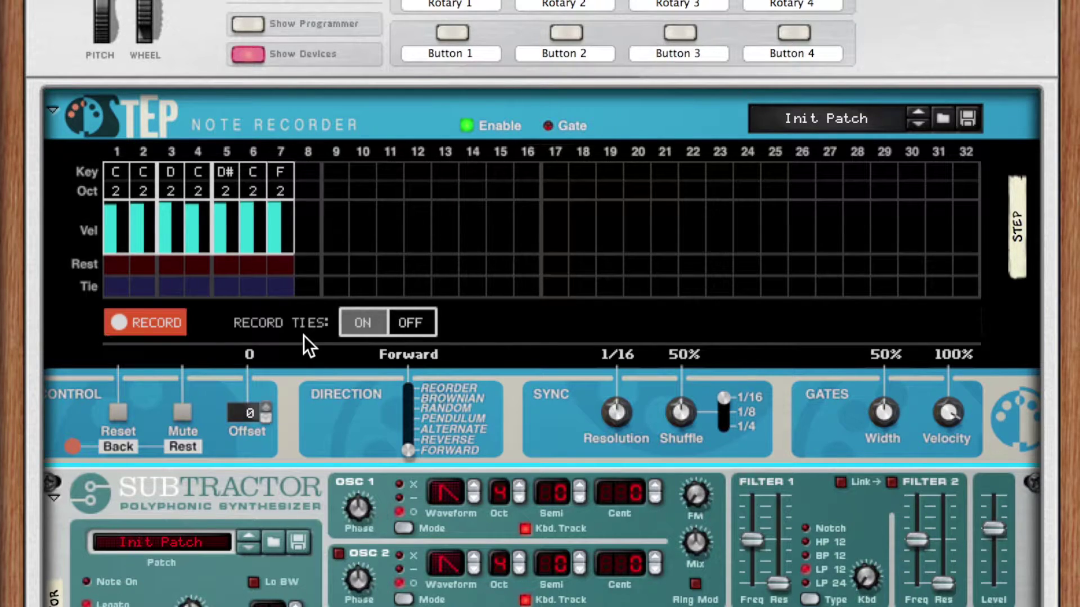
key(a)
key(u)
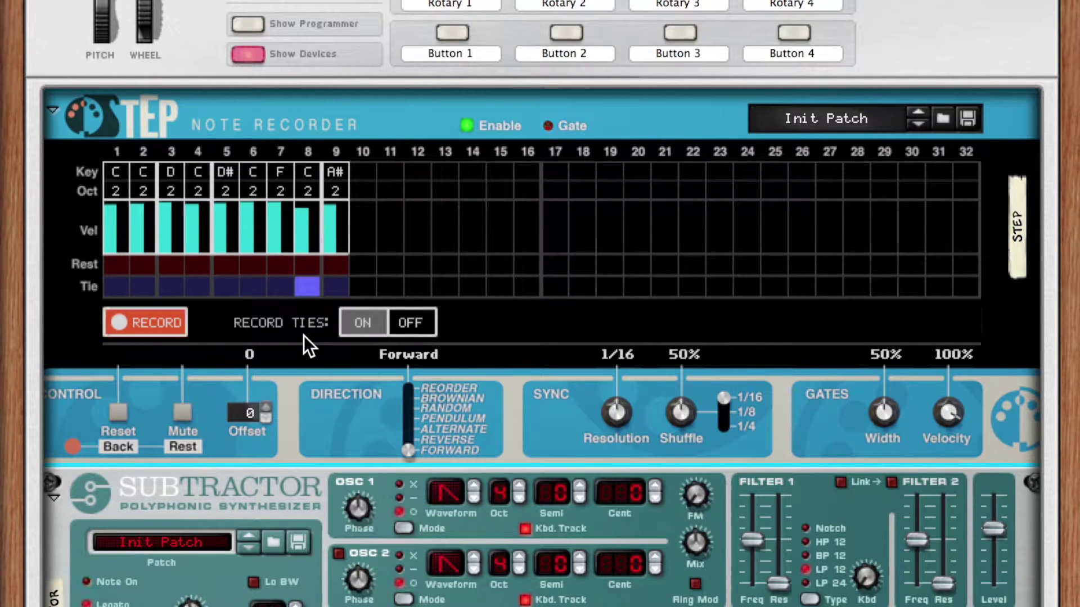
key(e)
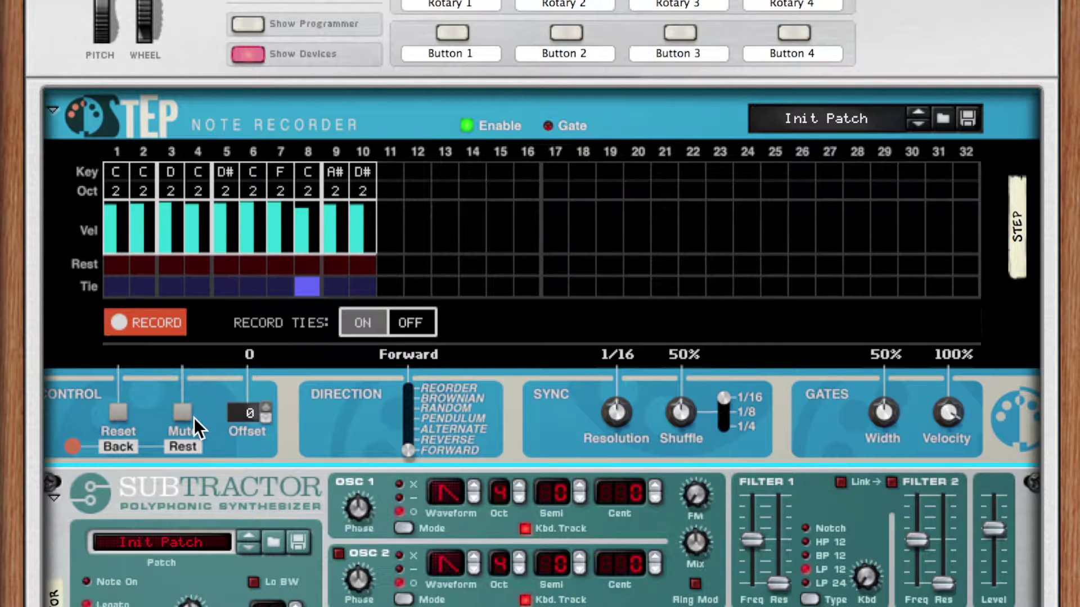
click(181, 417)
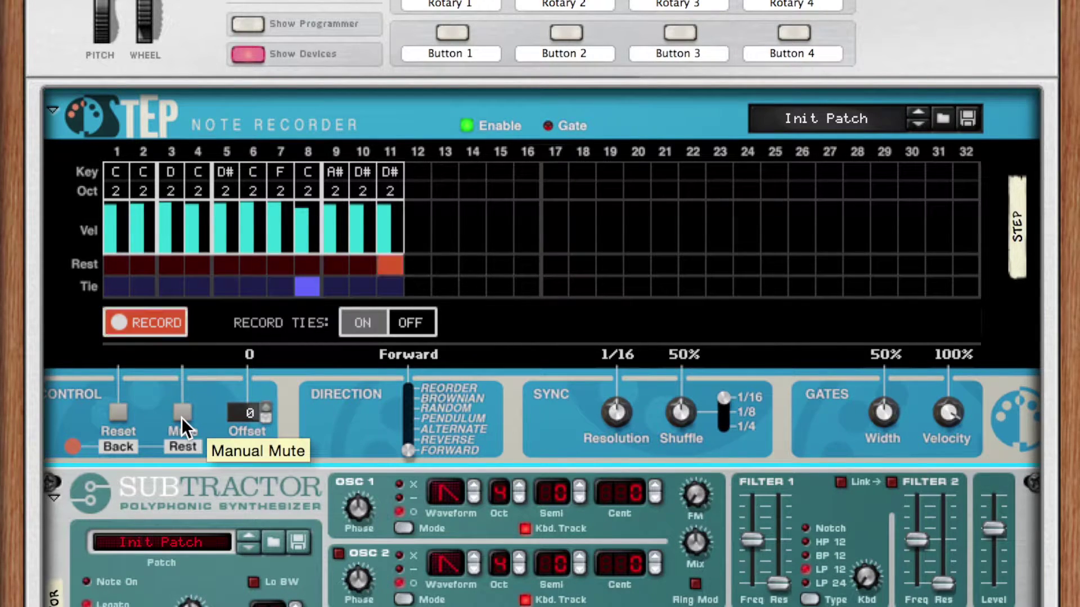
key(a)
key(a)
click(181, 417)
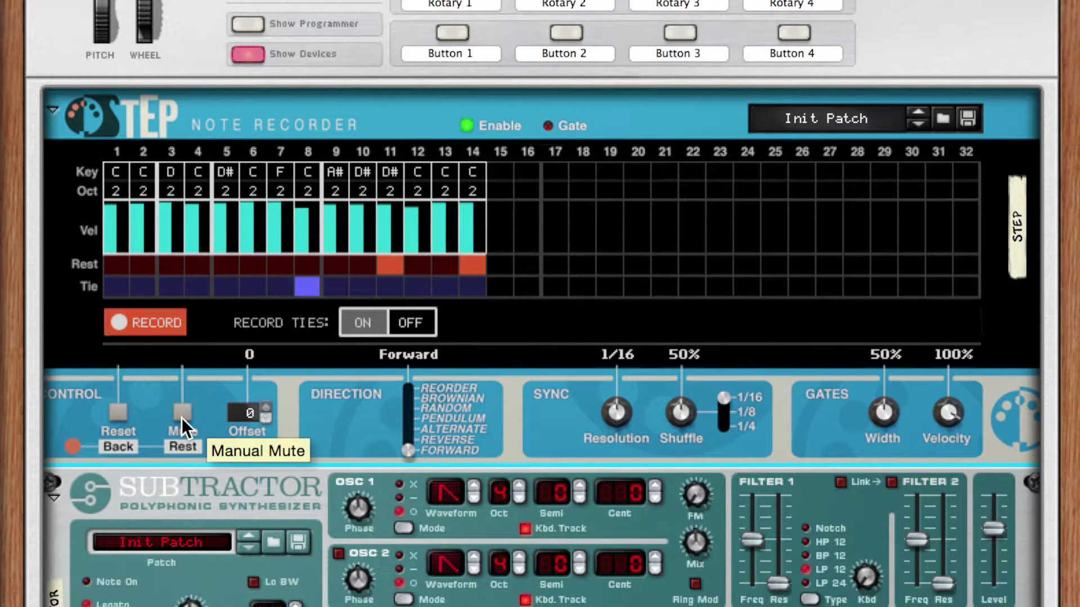
key(a)
key(e)
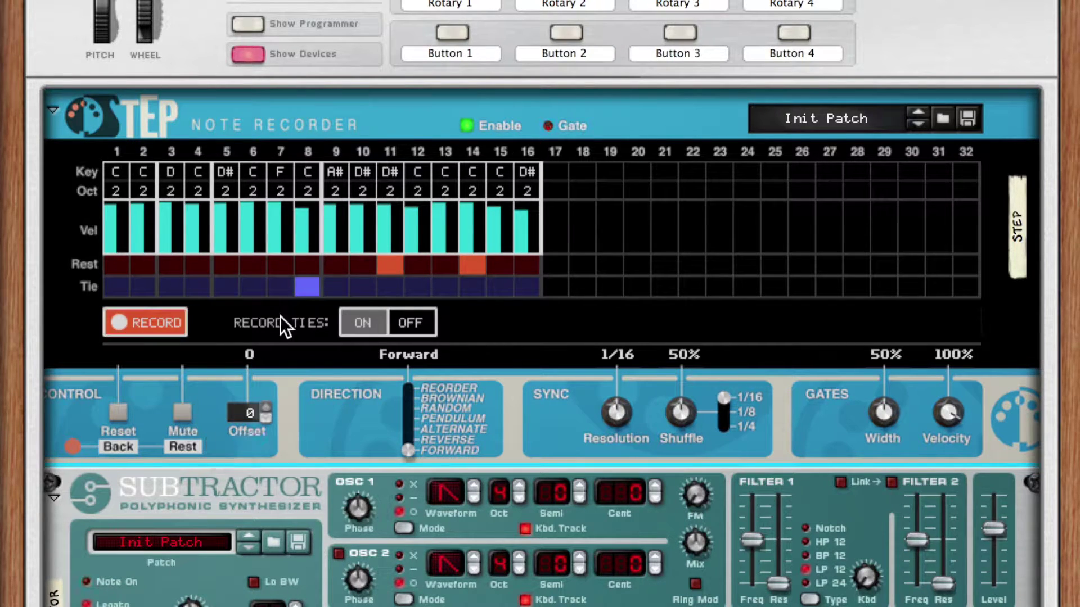
- Stop recording so the pattern plays back, and change the sync resolution to 1/8
click(146, 323)
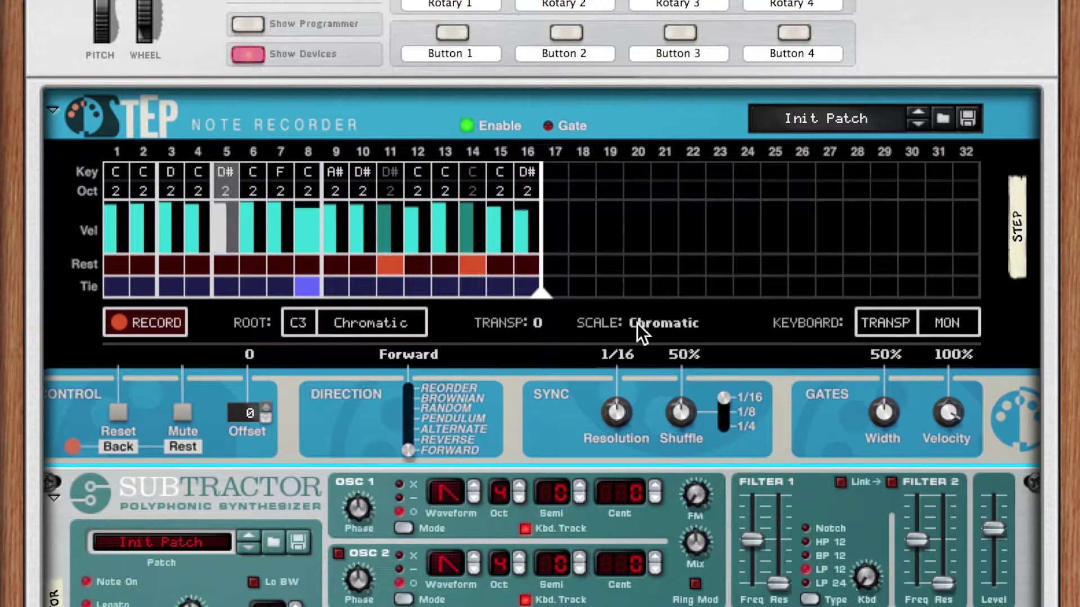
drag(616, 420, 616, 436)
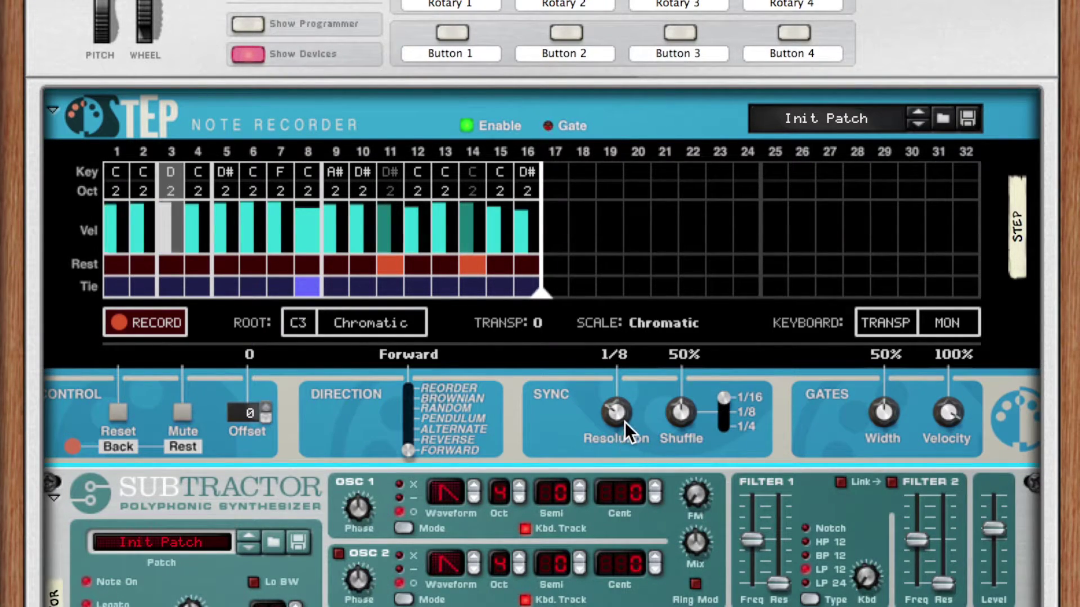
mouse_move(623, 418)
drag(623, 418, 619, 409)
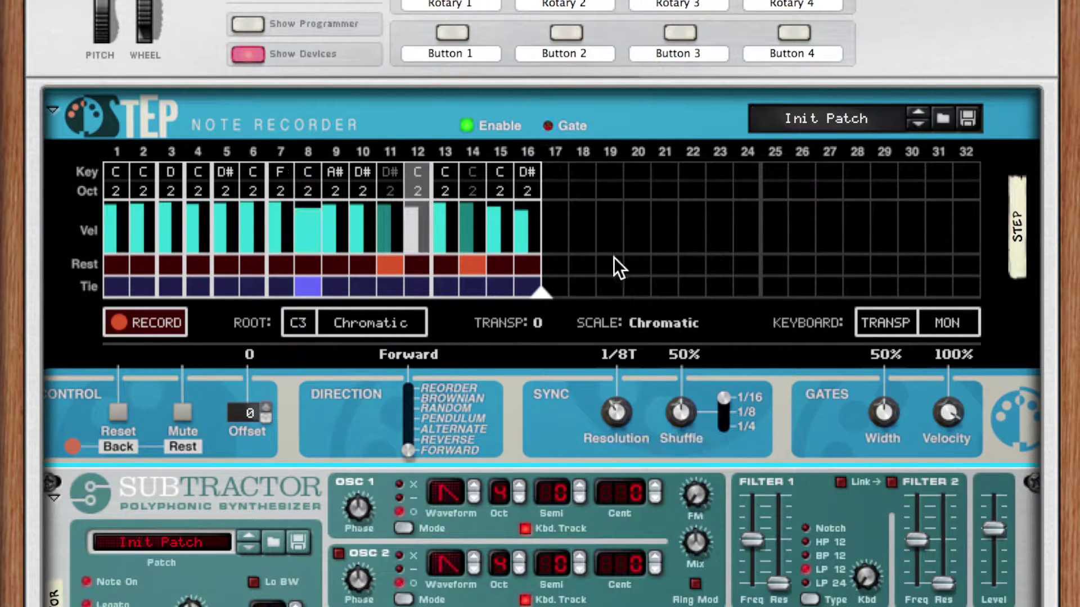
drag(542, 295, 428, 279)
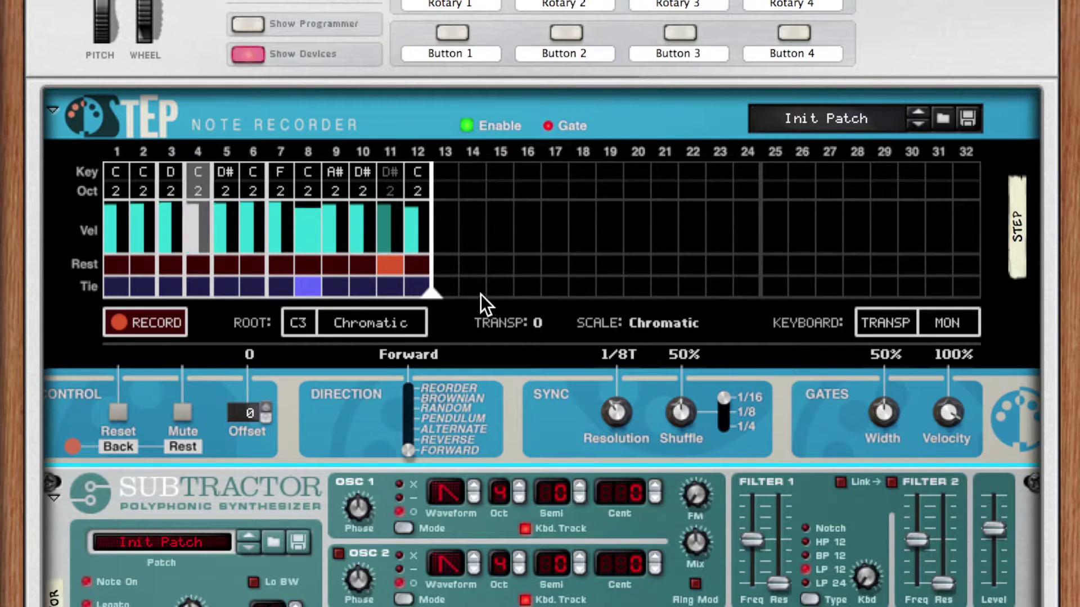
drag(615, 410, 615, 403)
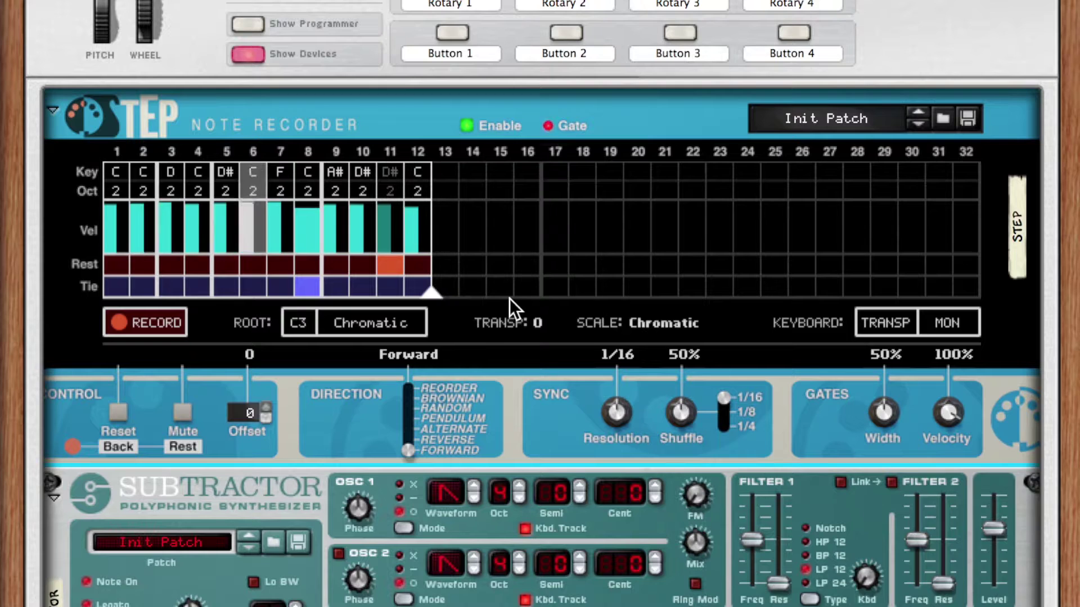
drag(429, 291, 538, 291)
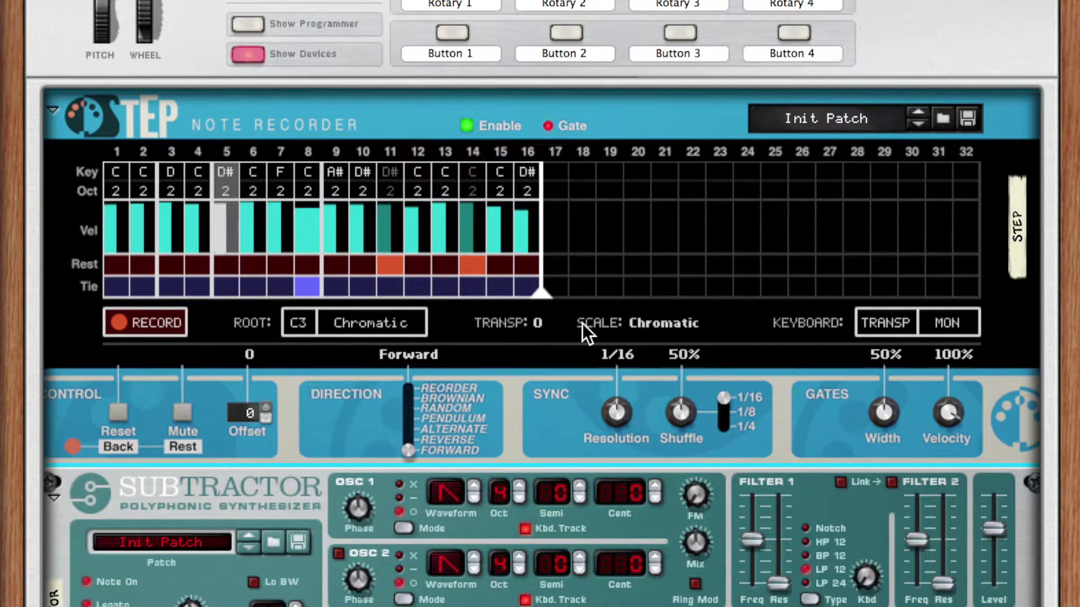
- Sweep the gate width down to about 11%, up to 100%, then reset it to 50%
drag(885, 417, 869, 452)
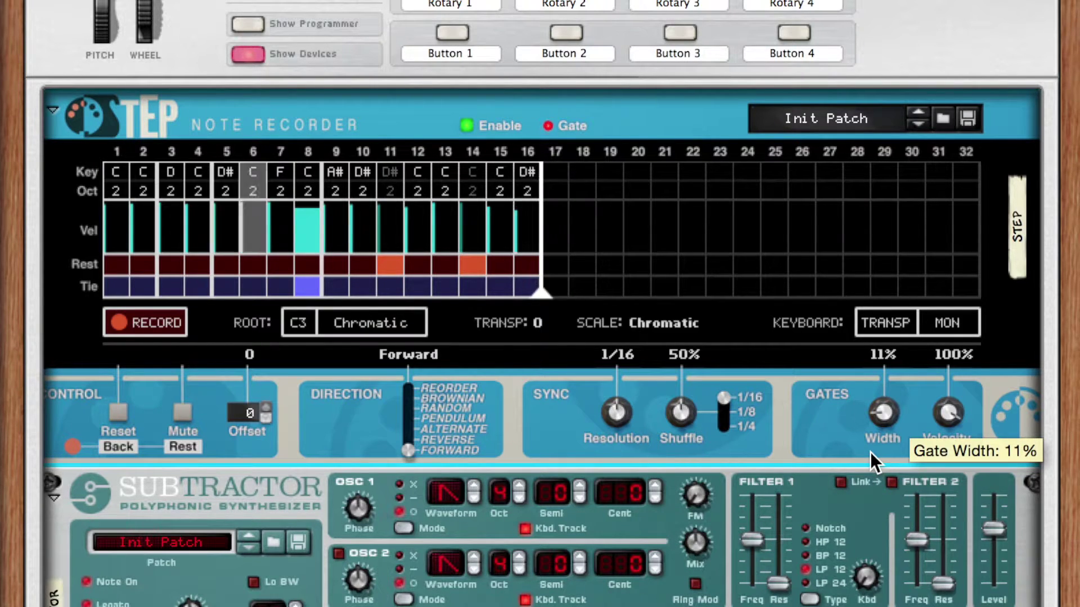
drag(869, 452, 851, 299)
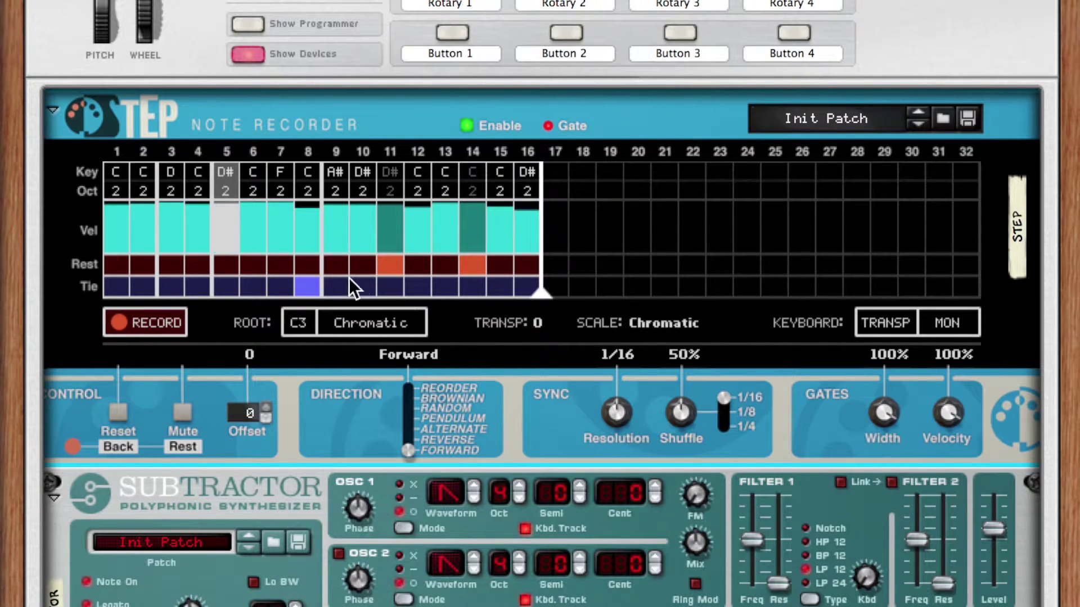
super+click(886, 416)
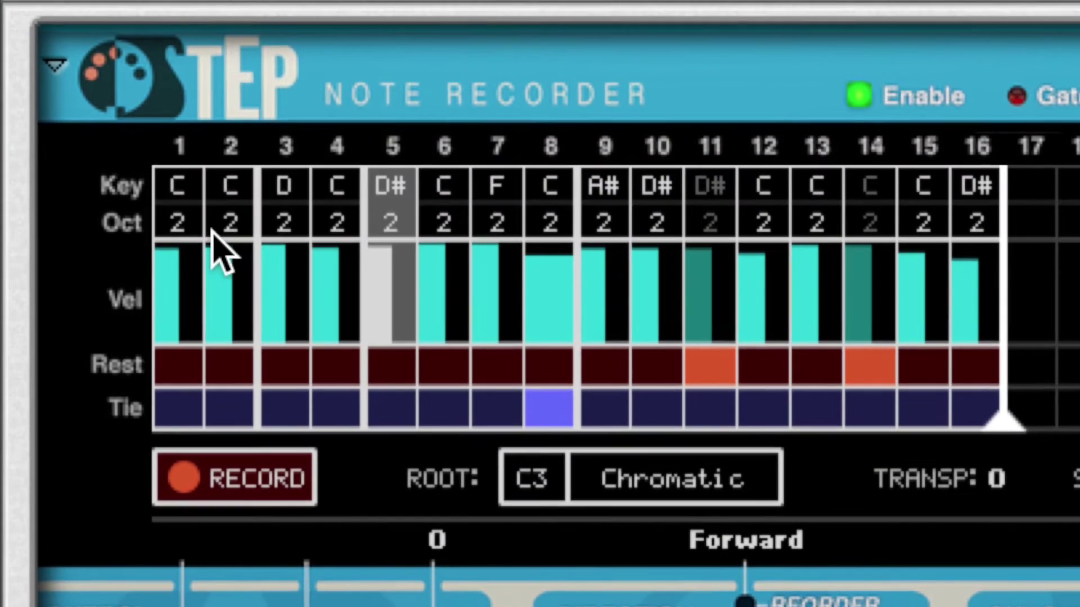
- Set step 1 to octave 1 and step 4 to A#1, then draw lower velocities across steps 3–9
drag(187, 221, 187, 229)
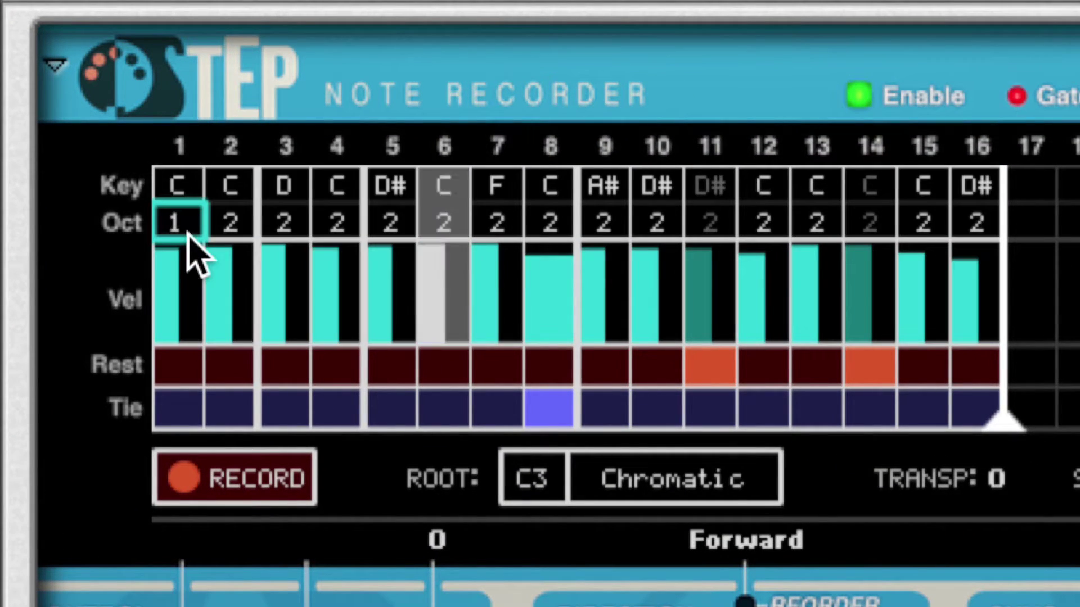
drag(286, 224, 288, 171)
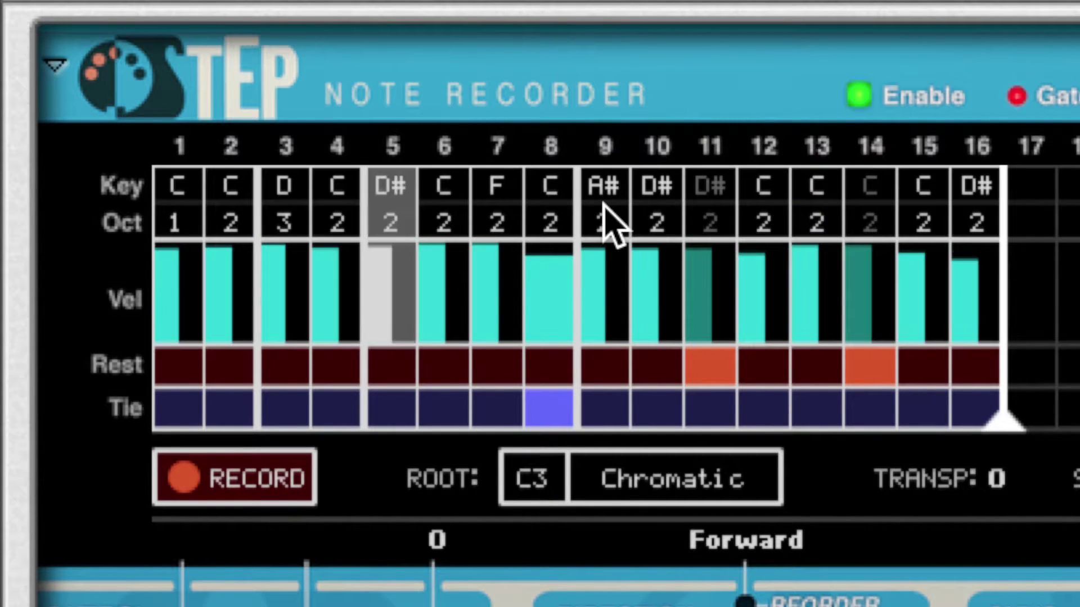
drag(291, 229, 289, 241)
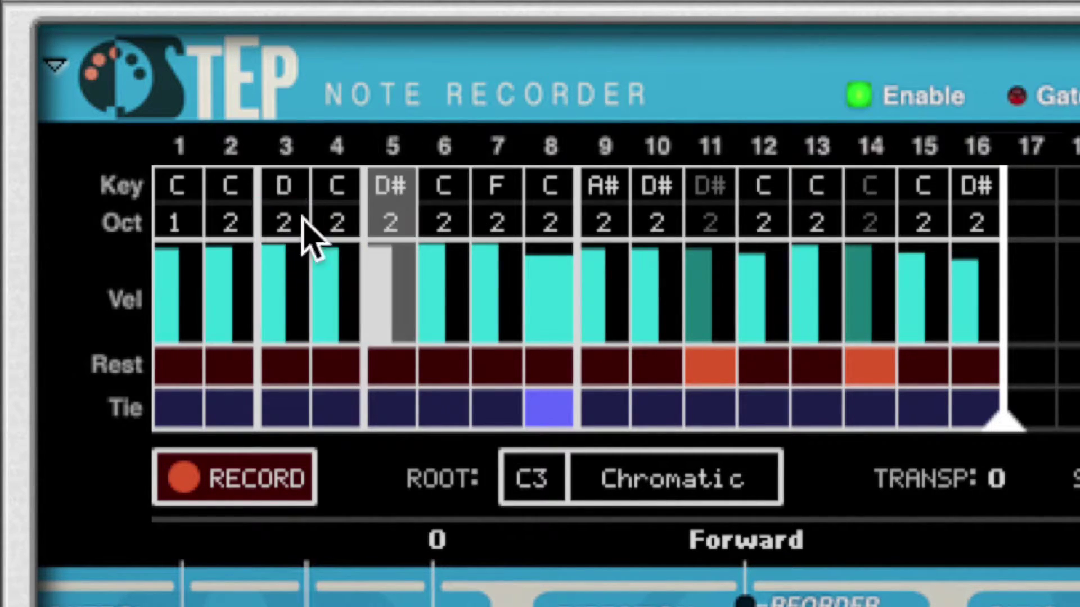
drag(355, 200, 356, 204)
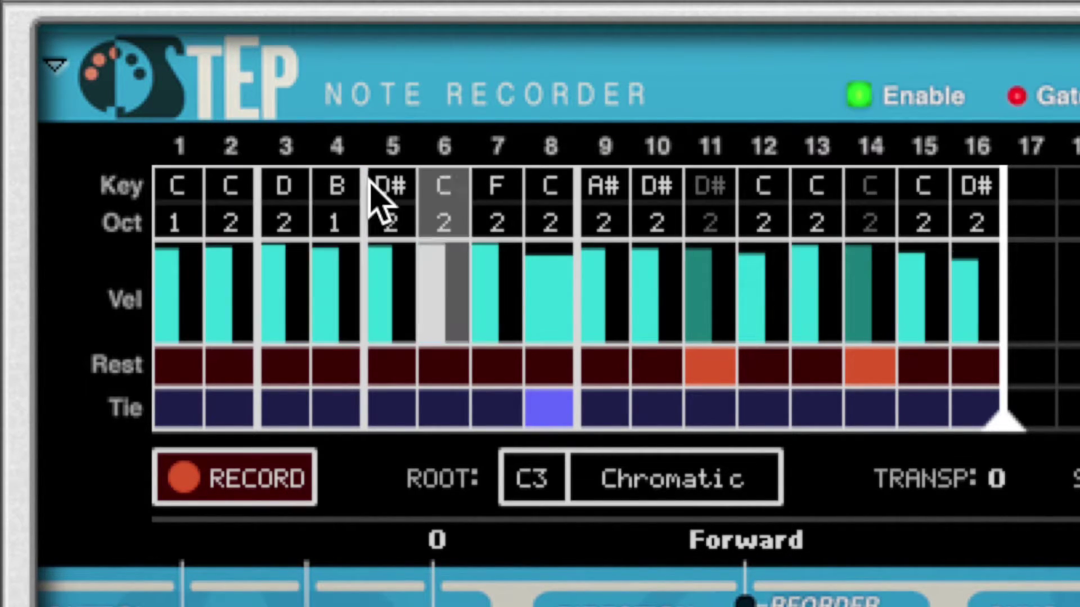
drag(339, 191, 341, 195)
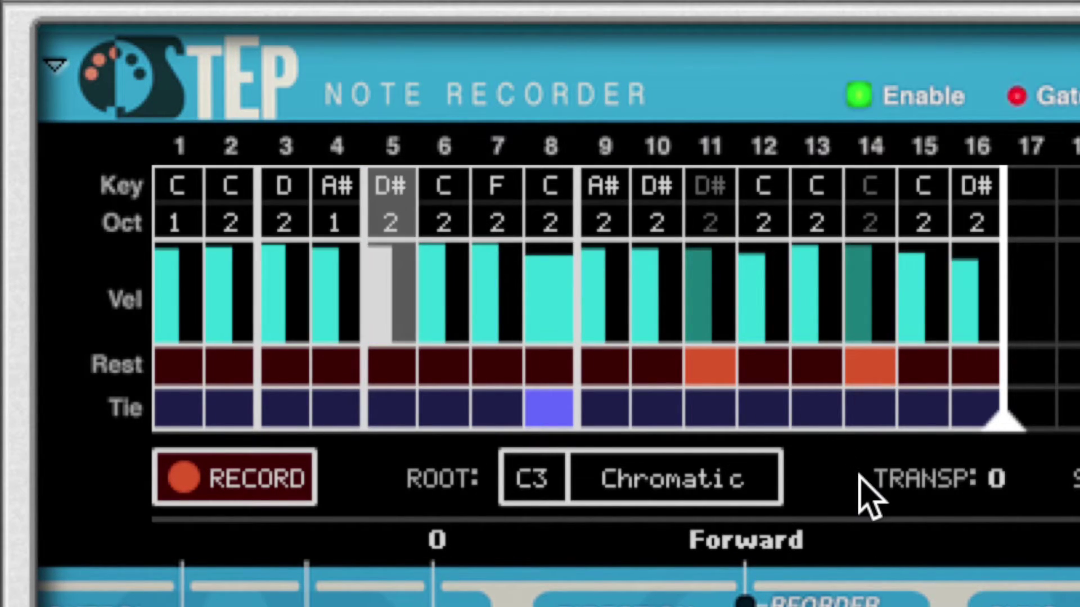
mouse_move(323, 291)
mouse_down()
mouse_move(287, 281)
mouse_move(380, 308)
mouse_move(555, 321)
mouse_move(719, 233)
mouse_move(809, 239)
mouse_move(992, 236)
mouse_up()
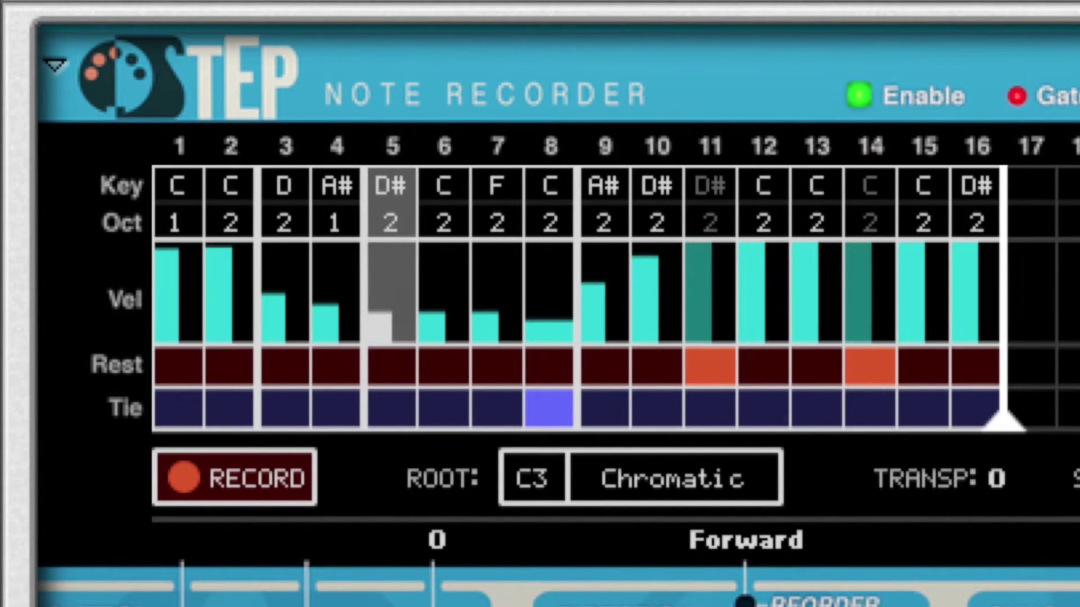
- Toggle a rest on step 2 on and off, and sweep the overall velocity to 0% and back to 100%
drag(194, 367, 212, 368)
click(187, 368)
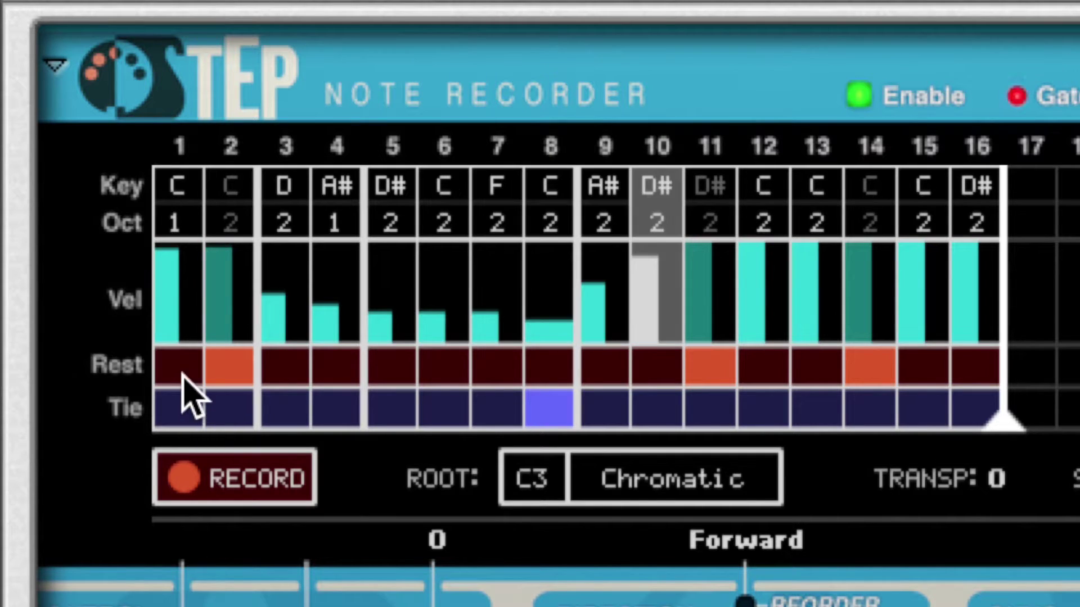
click(239, 369)
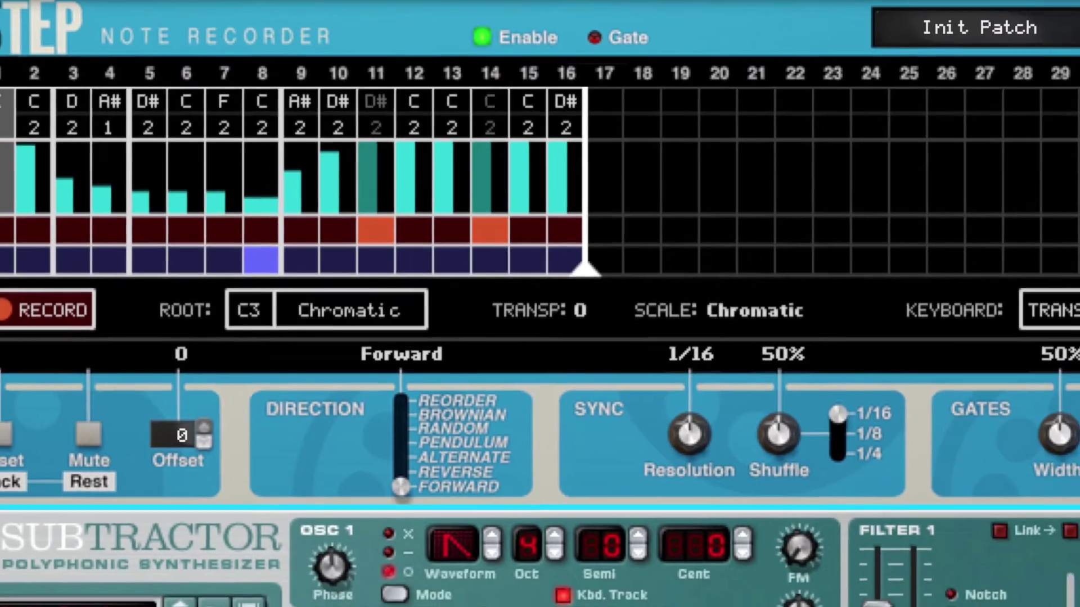
drag(948, 416, 957, 510)
drag(954, 423, 575, 195)
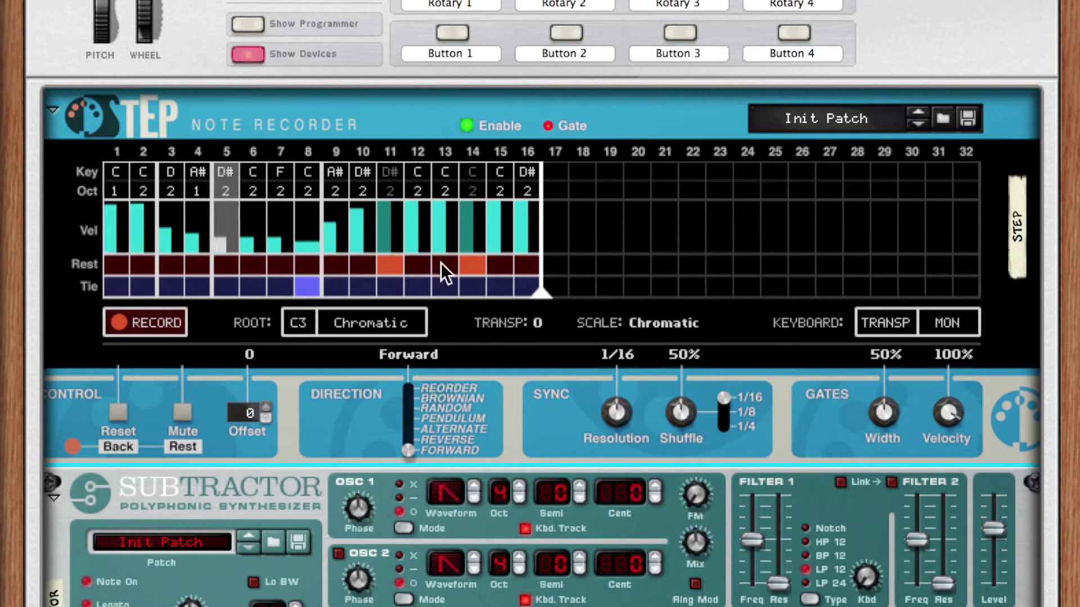
- Toggle step 14's rest and step 8's tie off, then back on
click(472, 266)
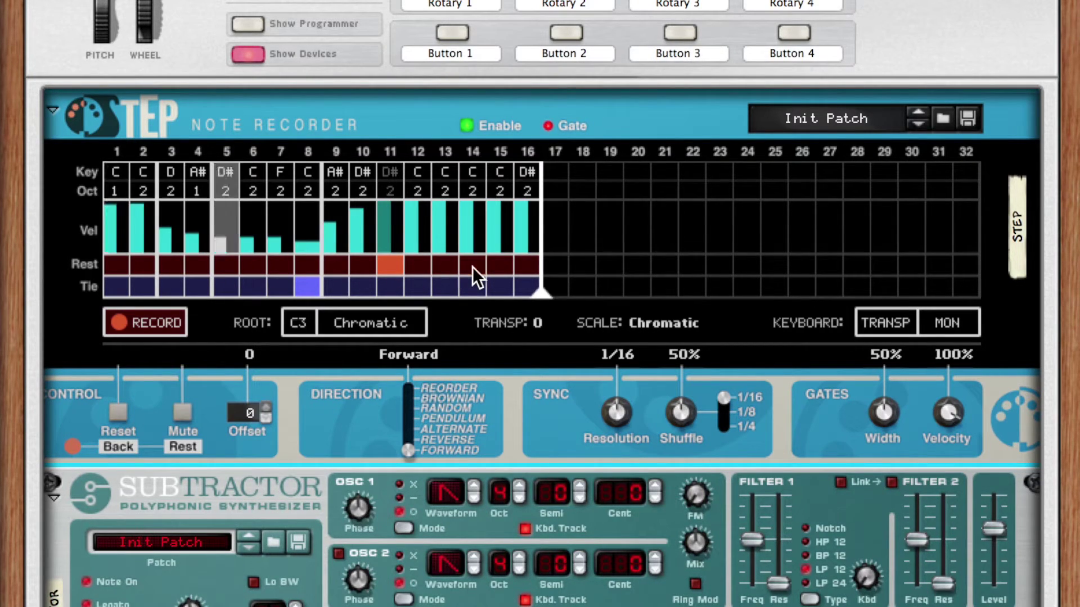
click(308, 289)
click(309, 291)
click(465, 264)
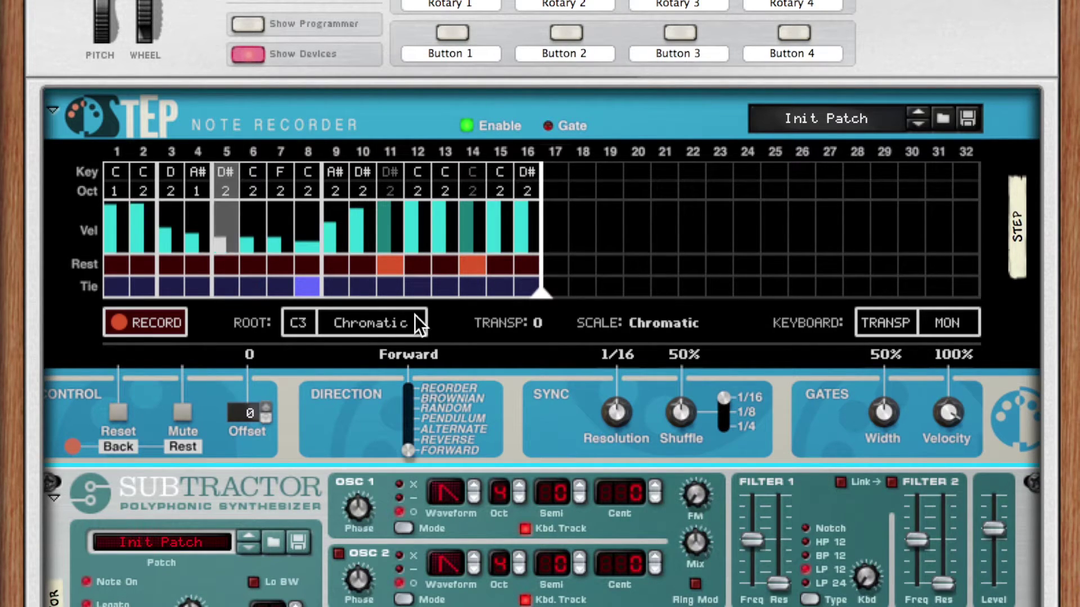
click(269, 419)
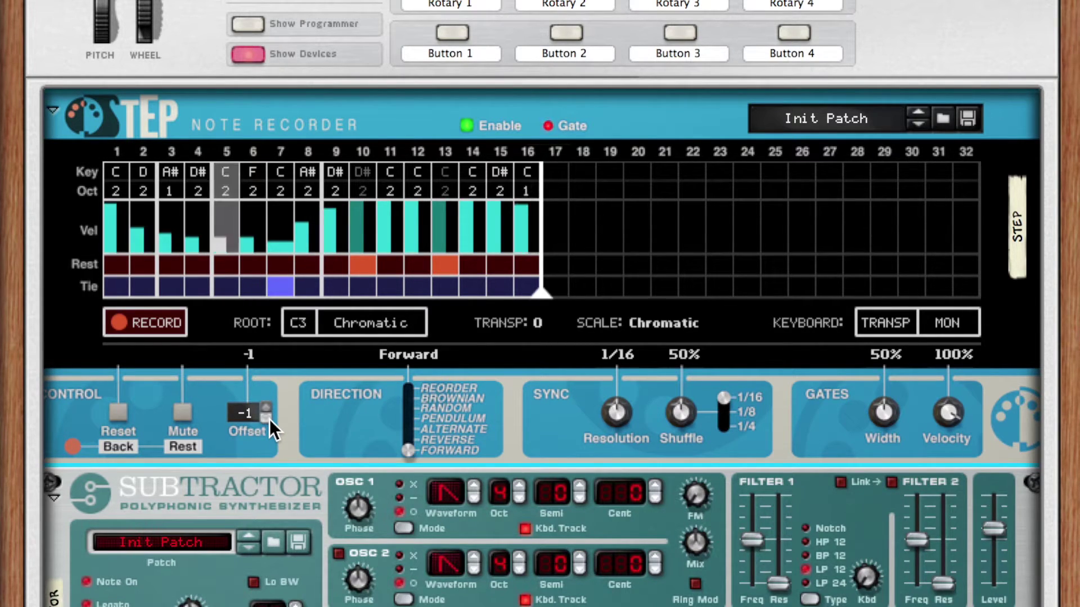
click(269, 420)
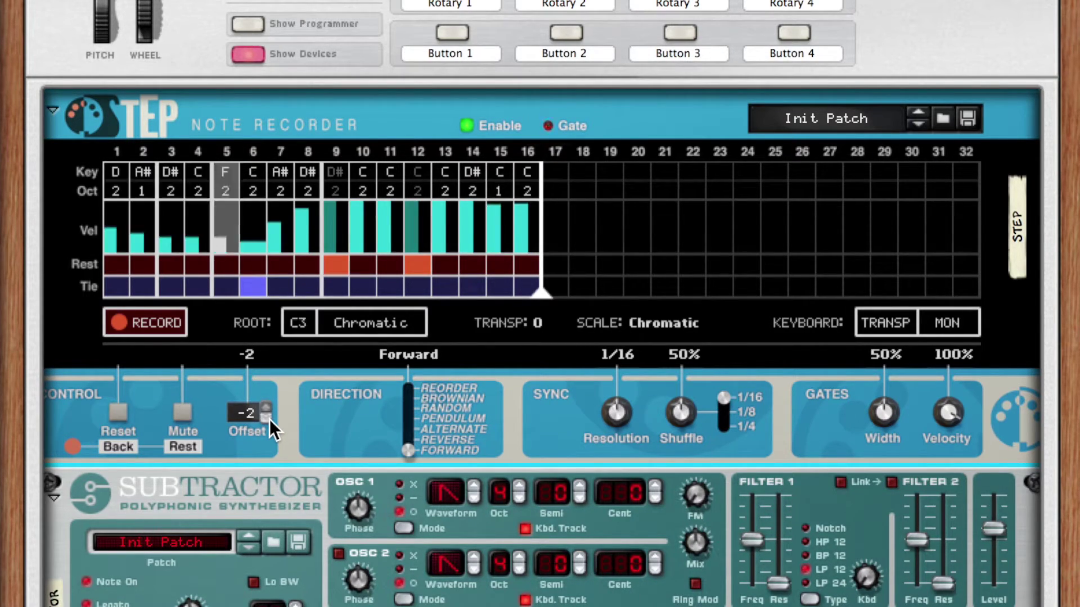
drag(248, 413, 249, 323)
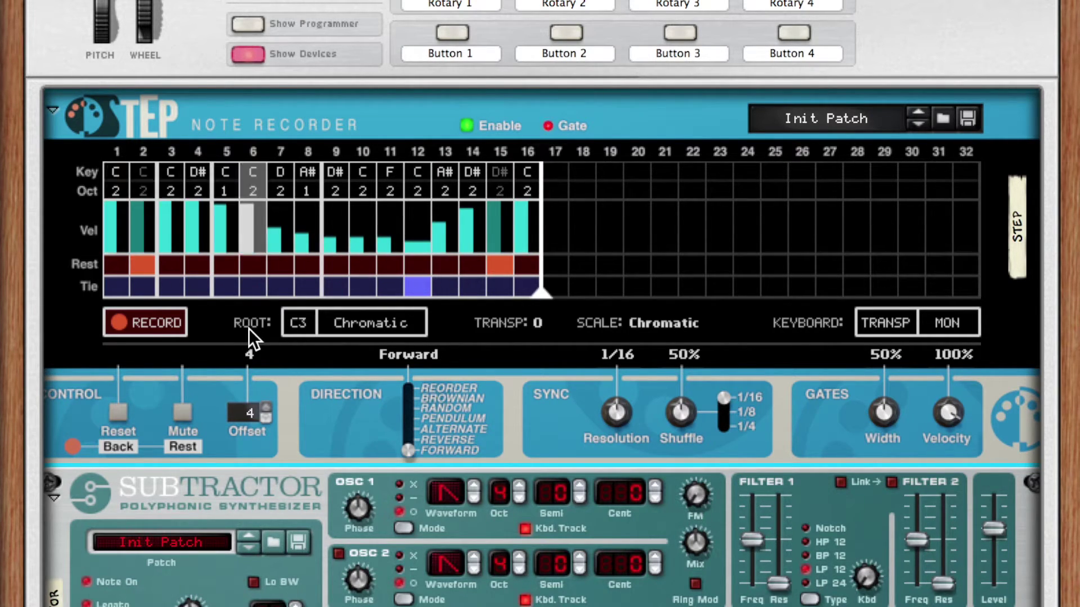
drag(251, 415, 252, 454)
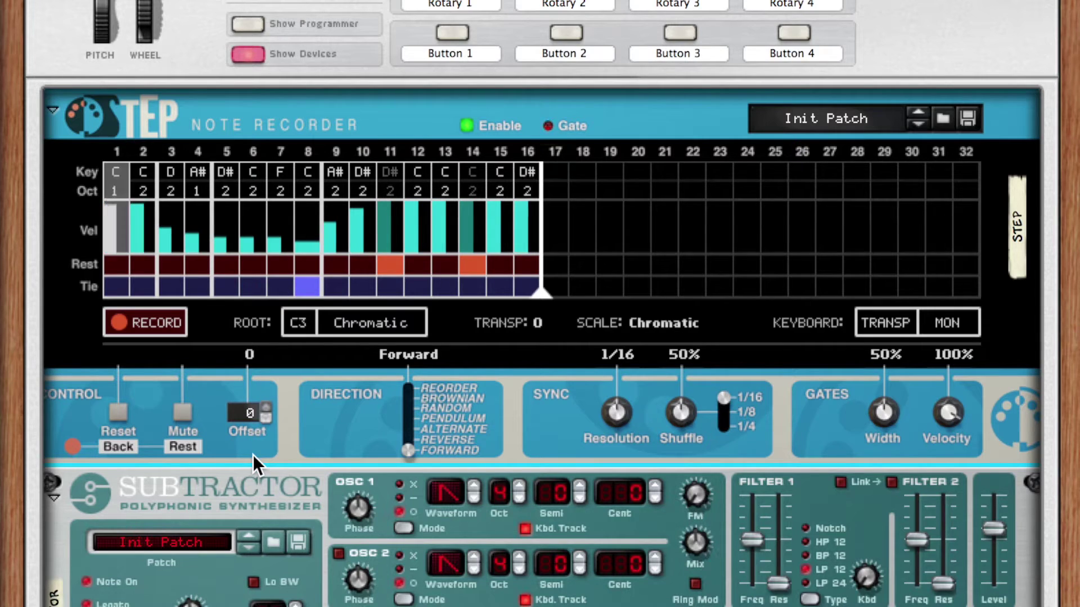
- Set the playback direction to Reverse, then Alternate, finally Pendulum
click(443, 441)
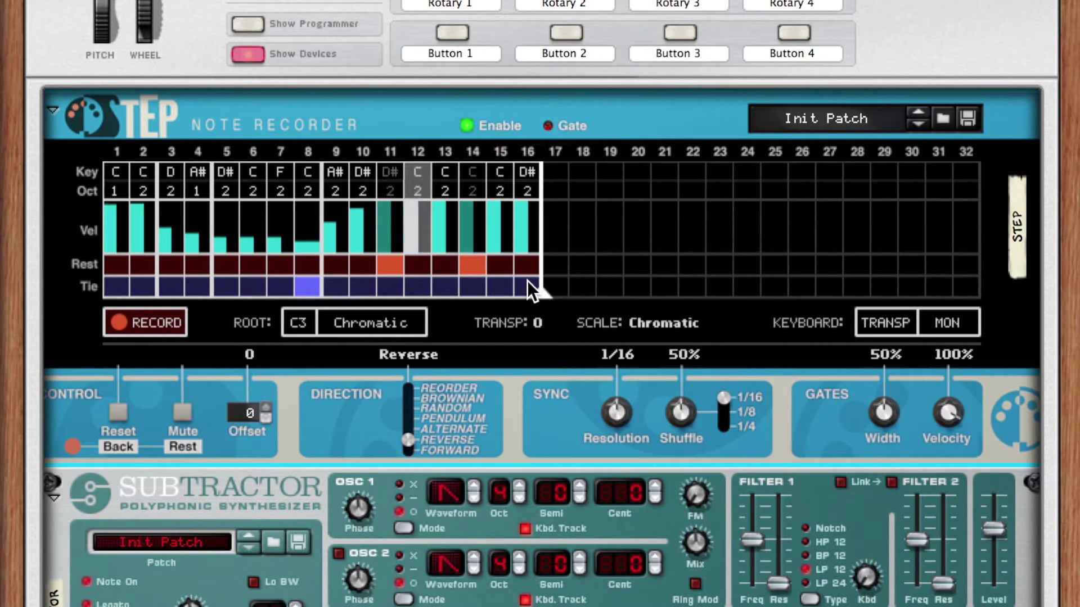
click(441, 428)
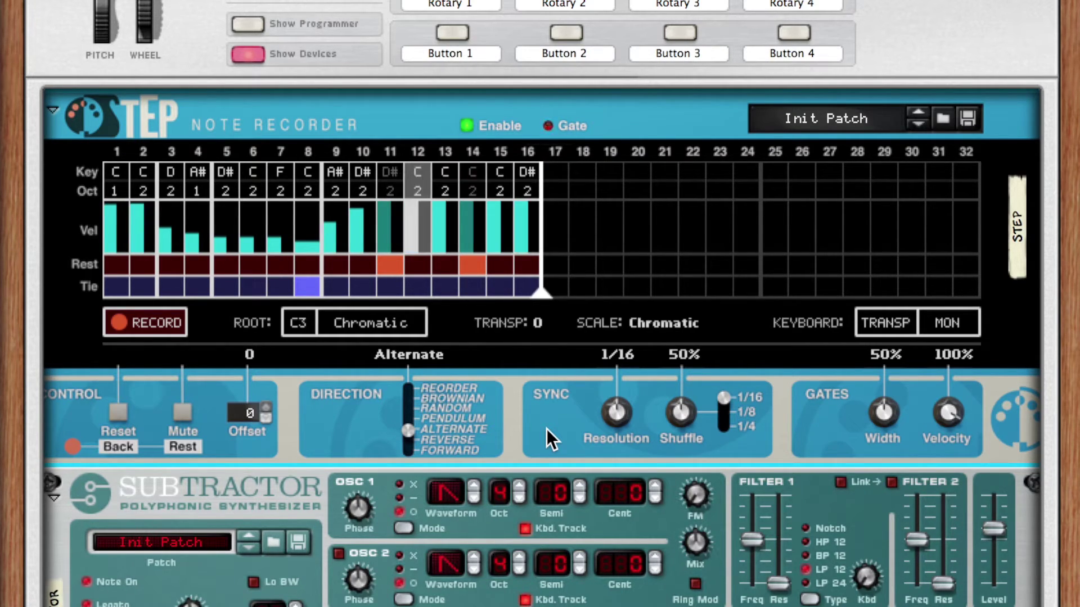
click(476, 419)
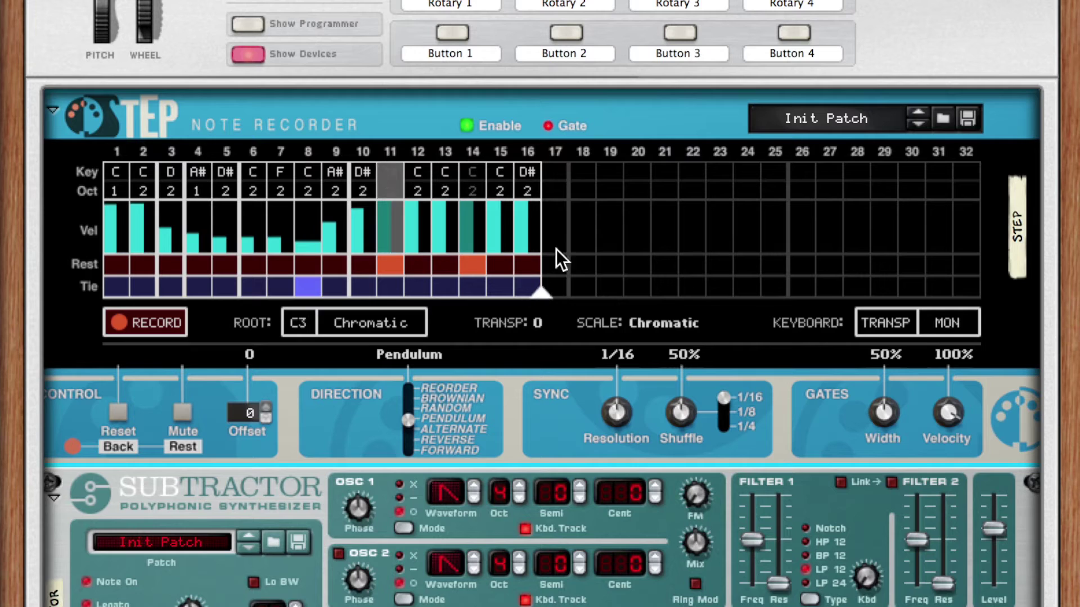
- Move the end marker to step 17 and back to 16, and cycle direction through Random, Brownian to Reorder
drag(542, 291, 561, 291)
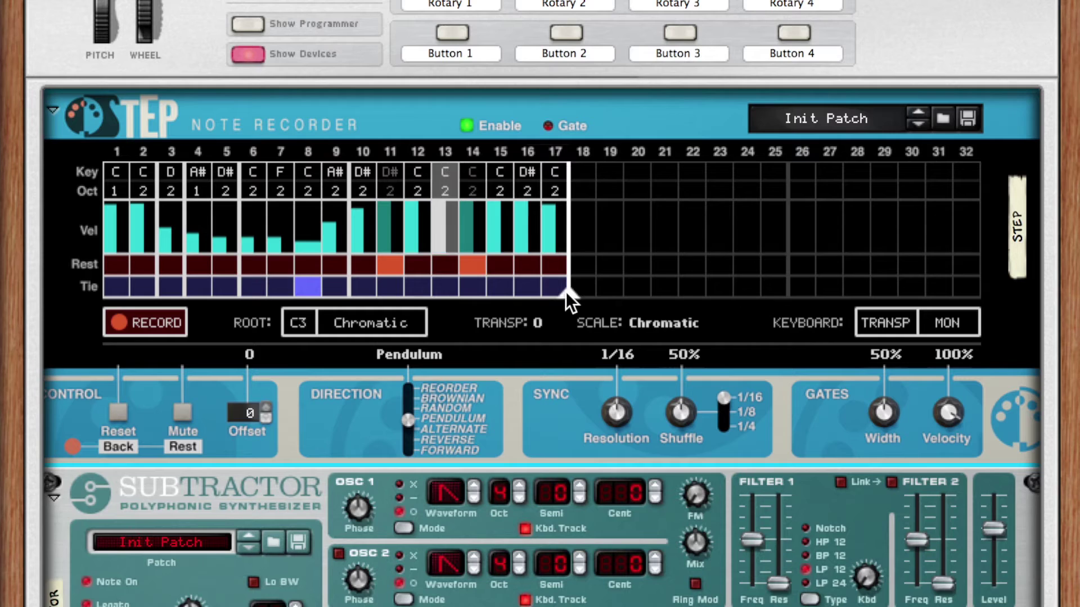
click(446, 409)
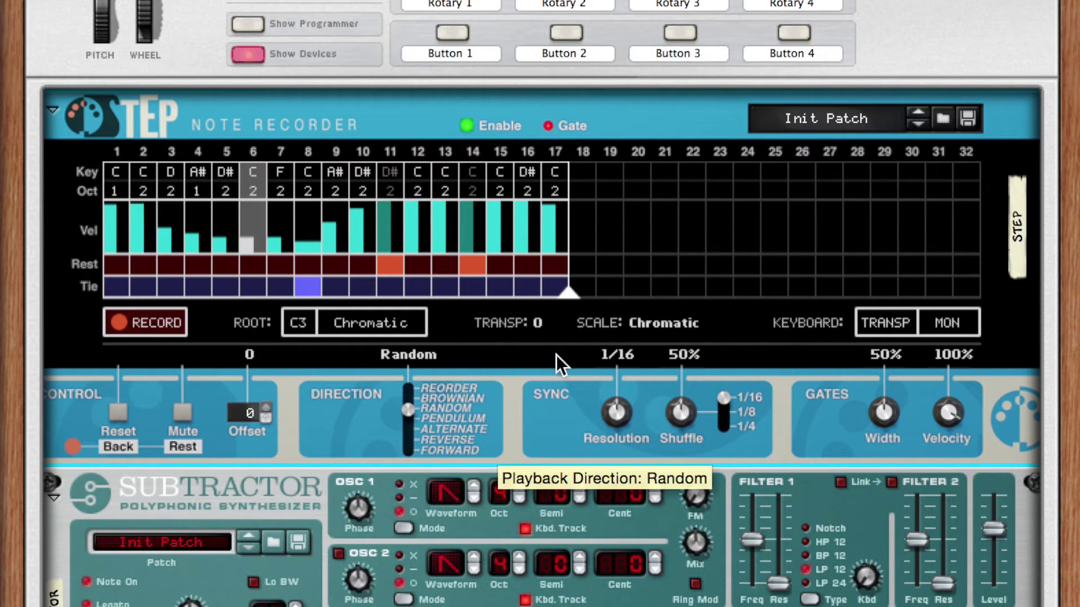
drag(571, 295, 549, 296)
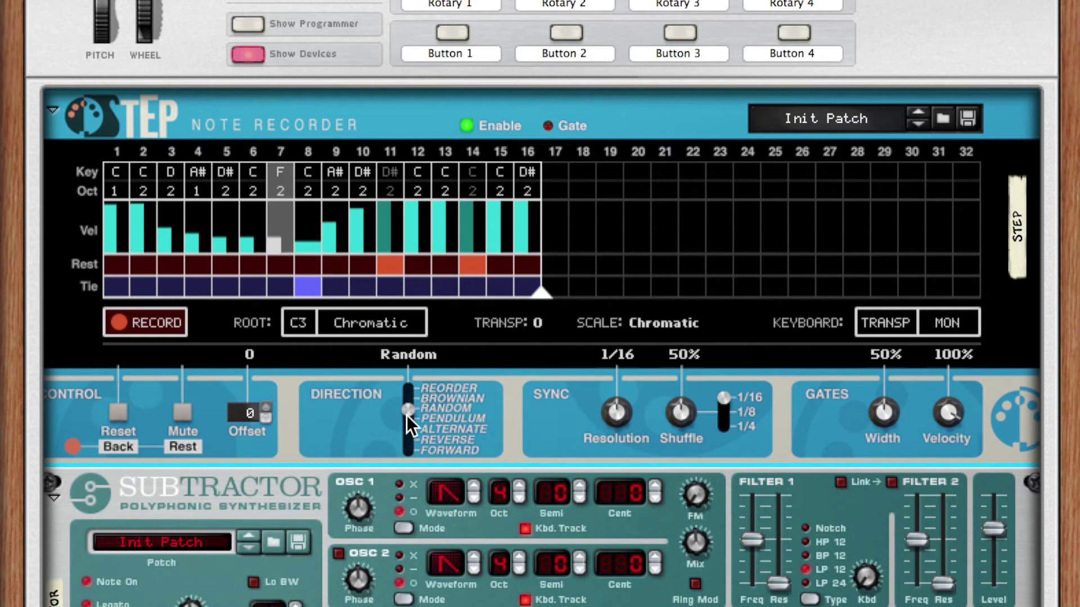
drag(412, 412, 412, 403)
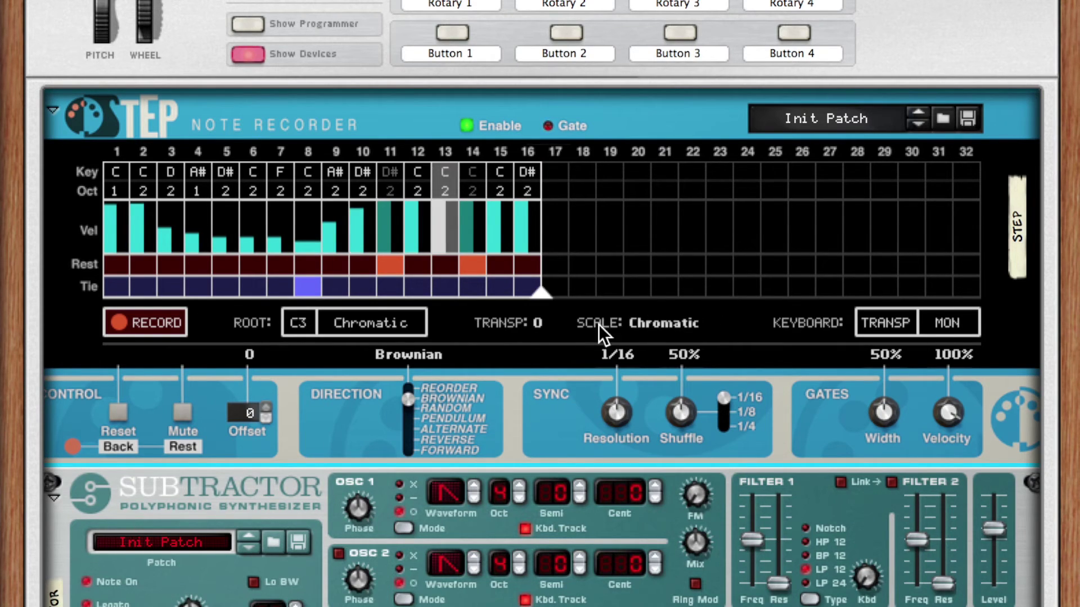
drag(413, 397, 413, 374)
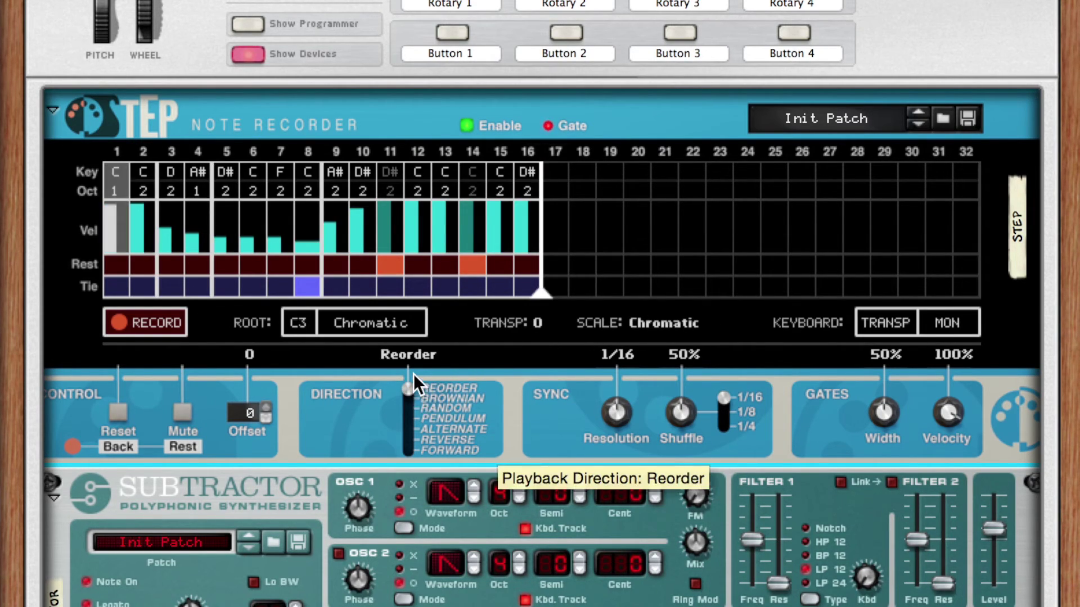